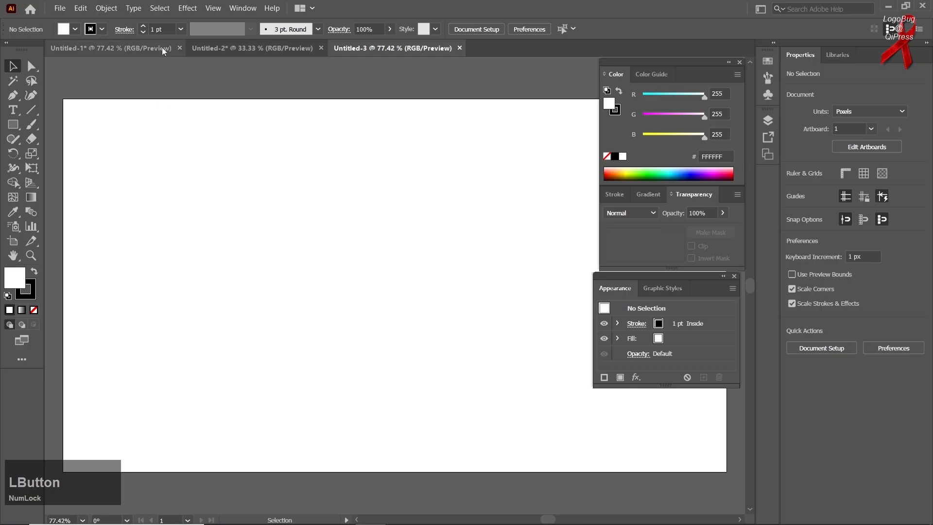
Close the Untitled-1 and Untitled-2 documents without saving their changes, keeping only Untitled-3 open.
click(180, 48)
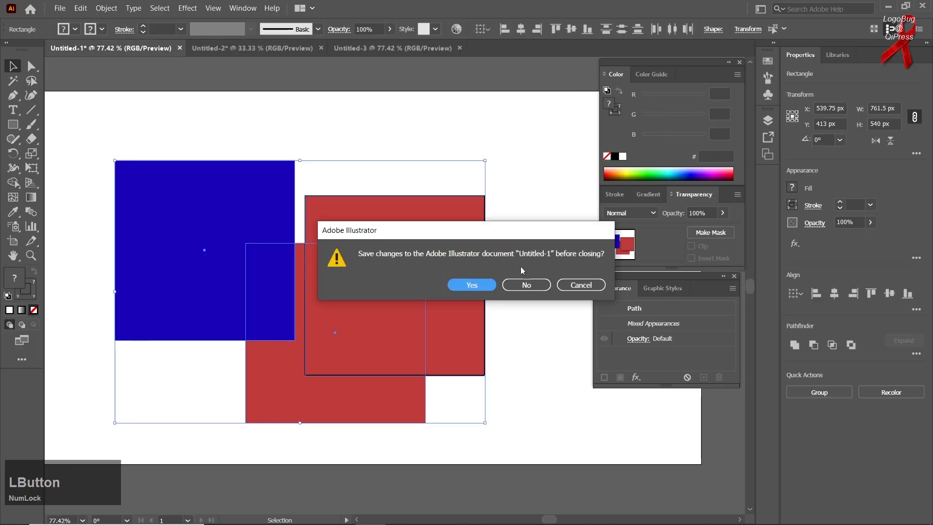
click(527, 284)
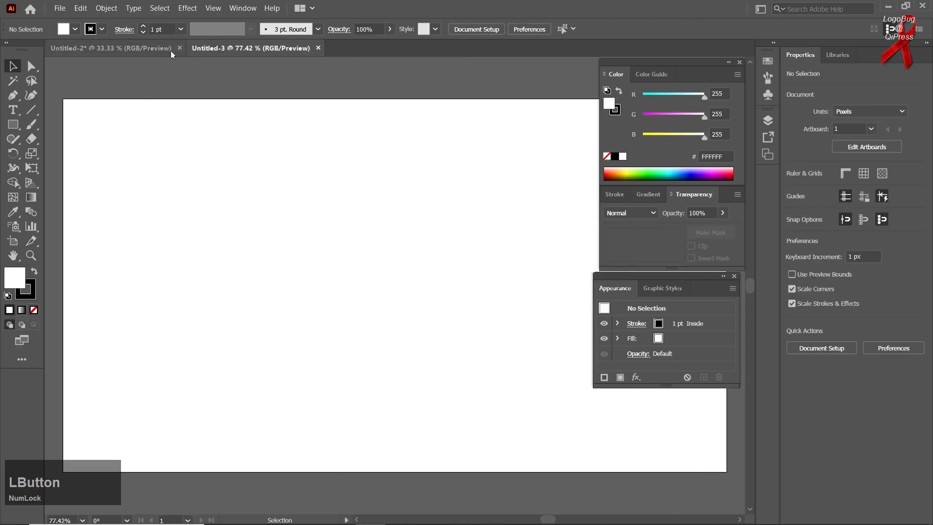
click(158, 48)
click(179, 48)
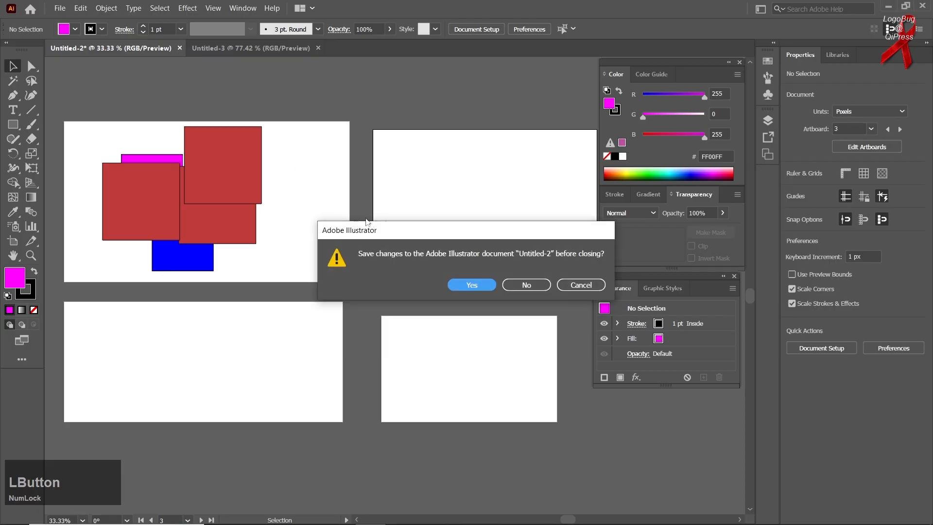
click(521, 281)
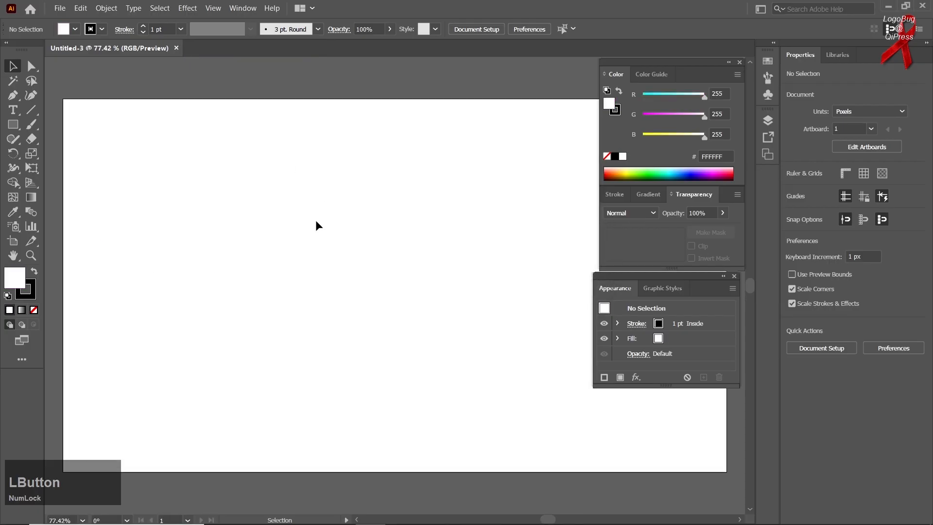
scroll(316, 220, down, 1)
drag(323, 228, 284, 223)
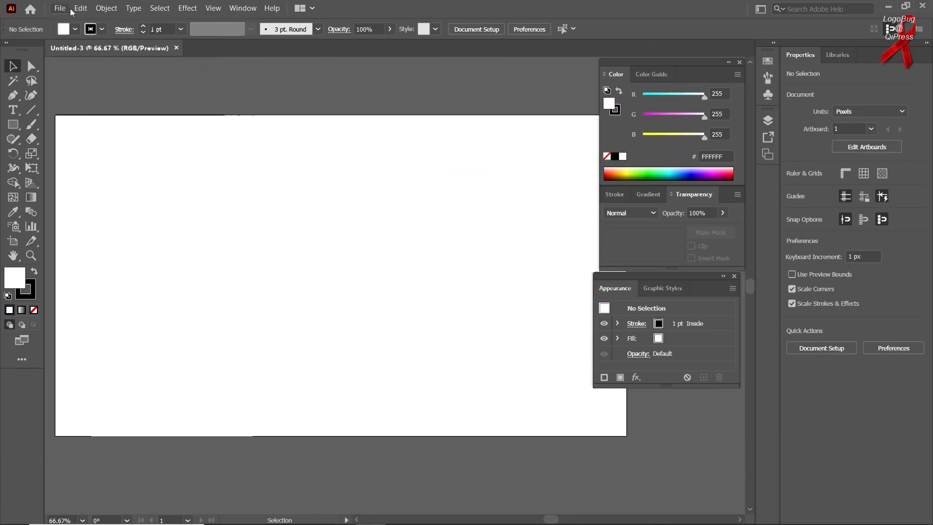
click(290, 186)
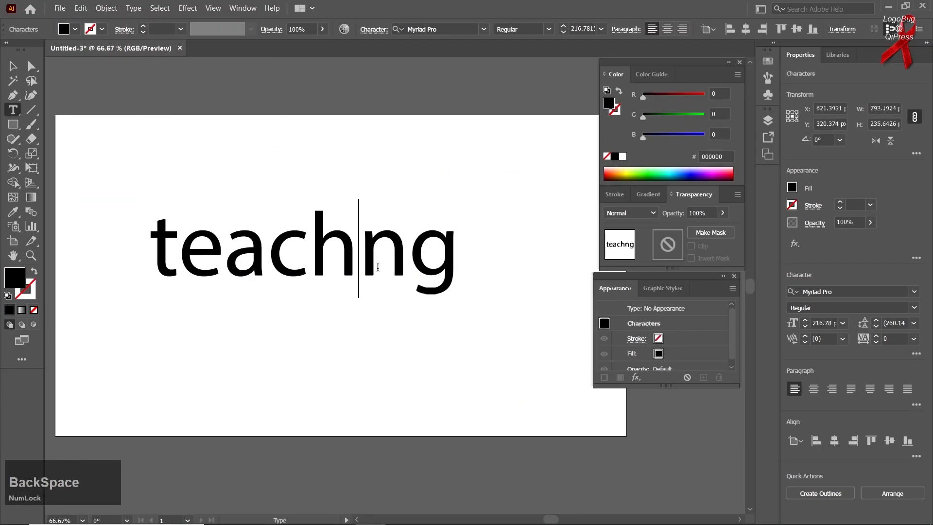
click(81, 8)
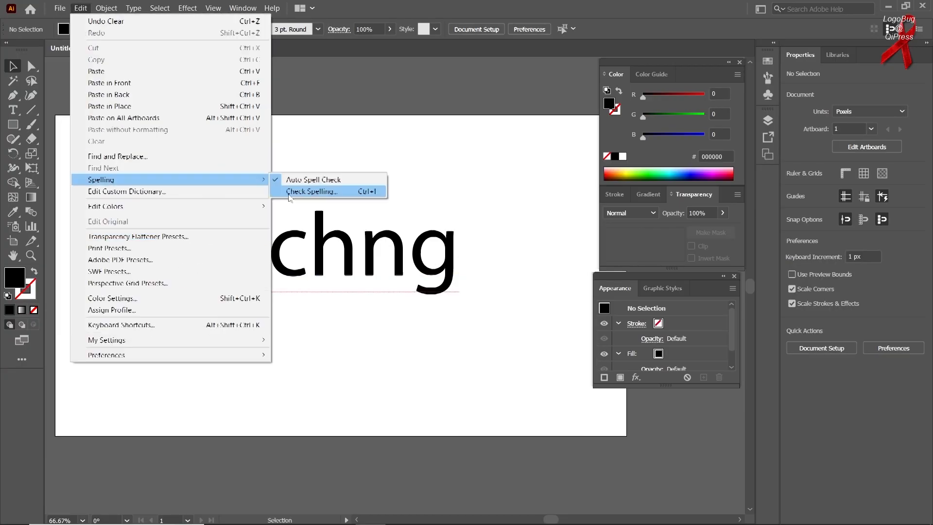
click(312, 191)
click(719, 173)
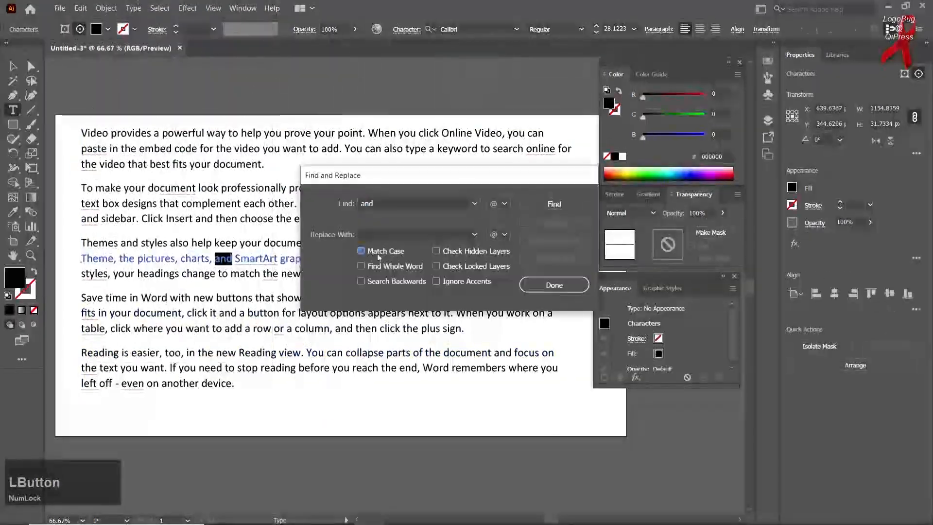
click(554, 259)
click(554, 285)
click(81, 8)
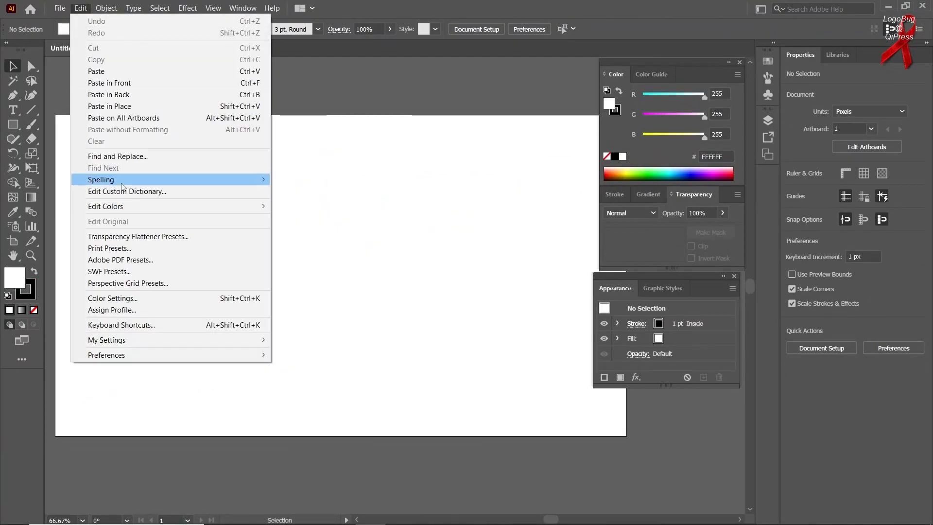
mouse_move(154, 206)
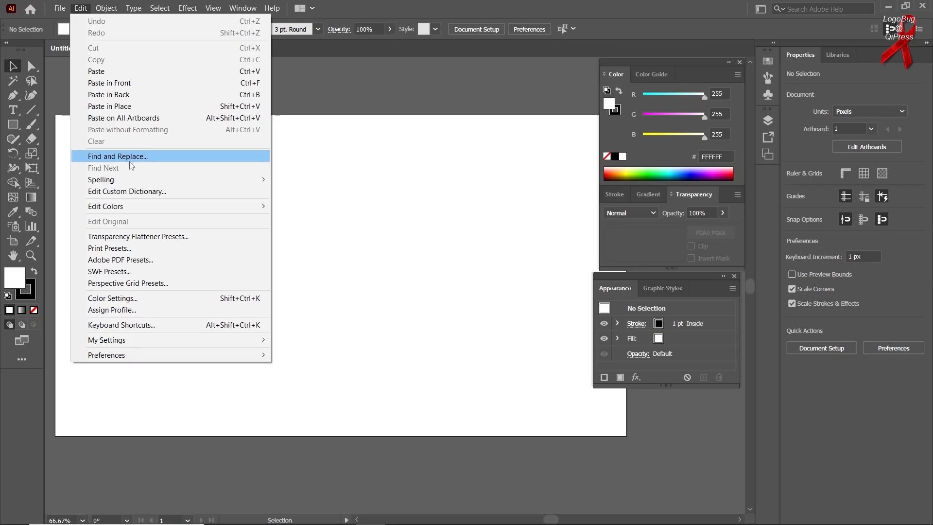
mouse_move(116, 181)
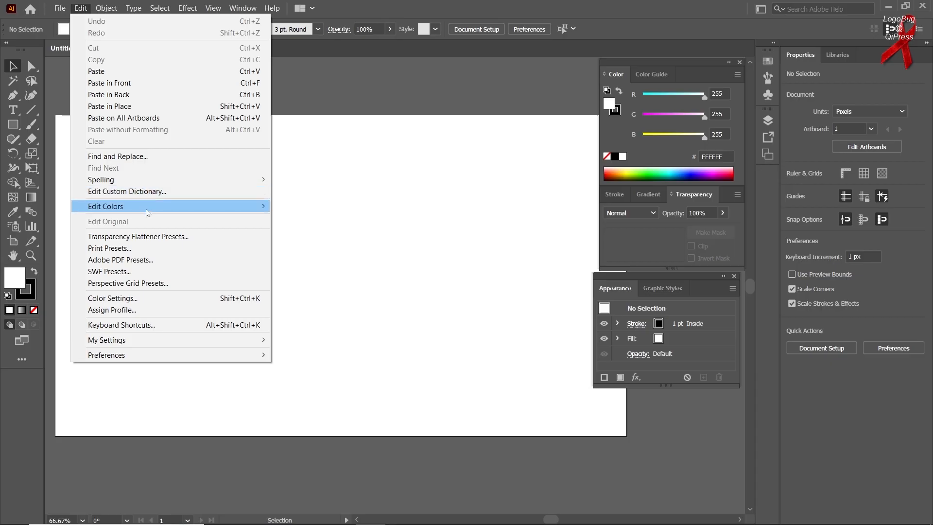
click(288, 182)
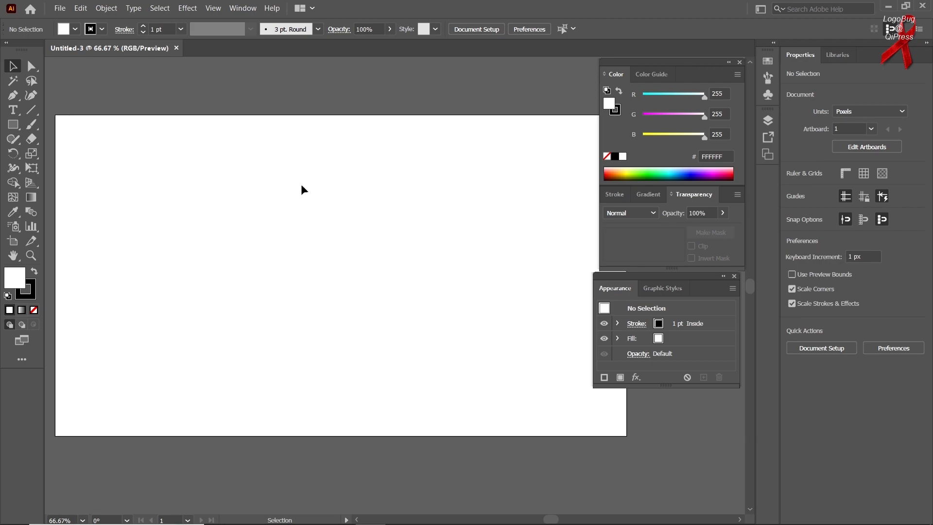
Add the point text "teaching" to the upper middle of the artboard with the Type tool.
click(18, 113)
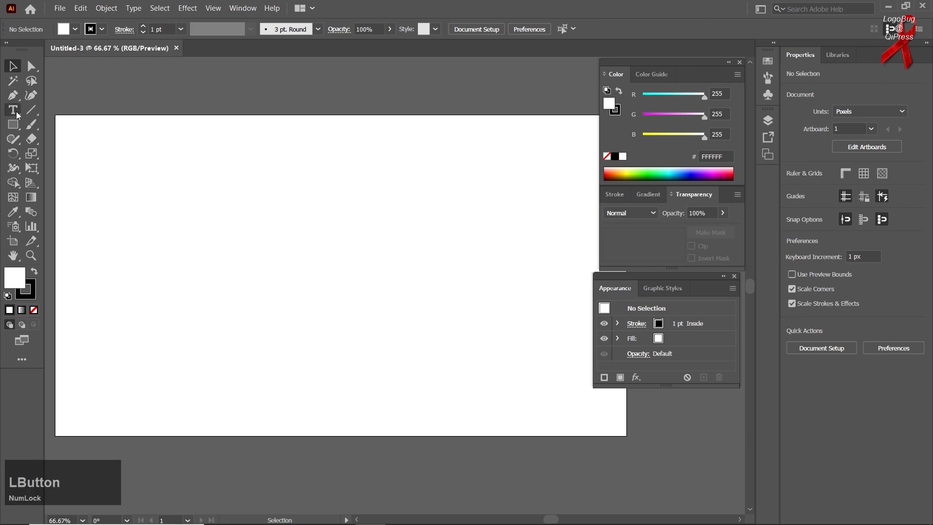
right_click(18, 115)
click(51, 111)
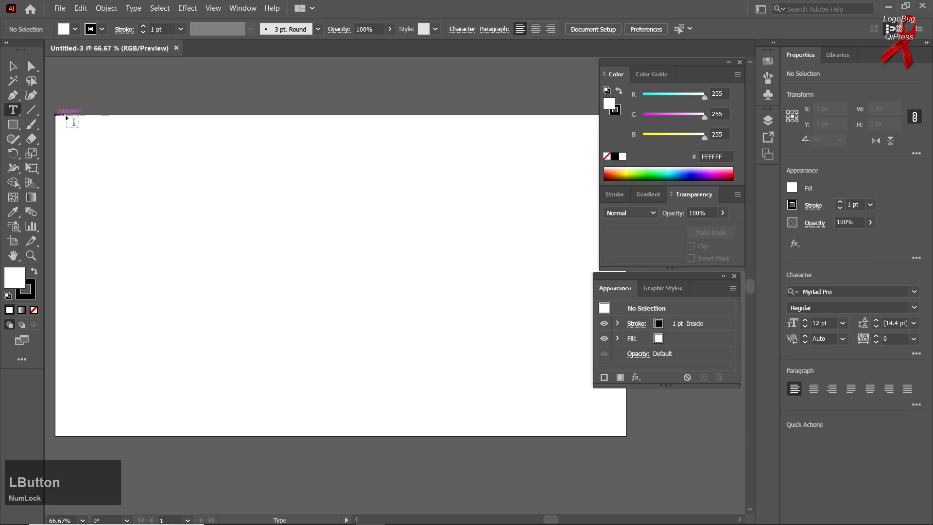
click(232, 214)
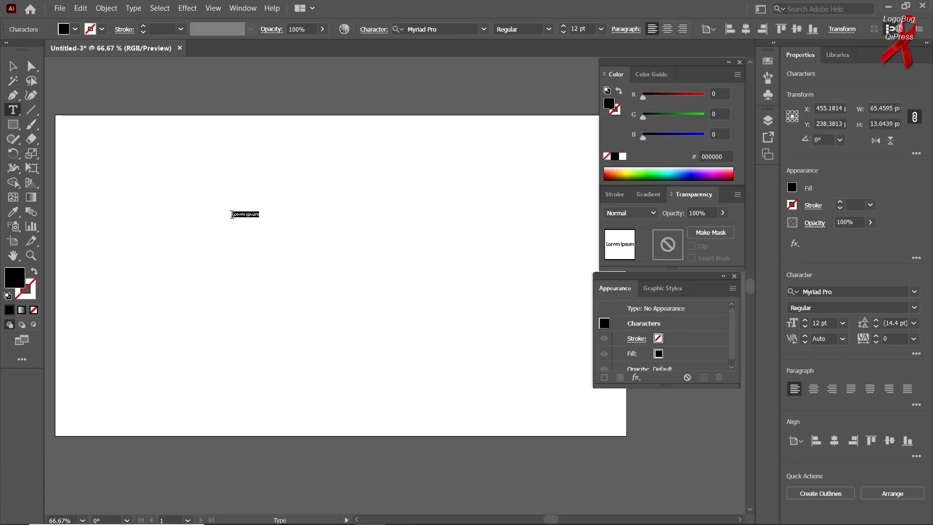
text(teaching)
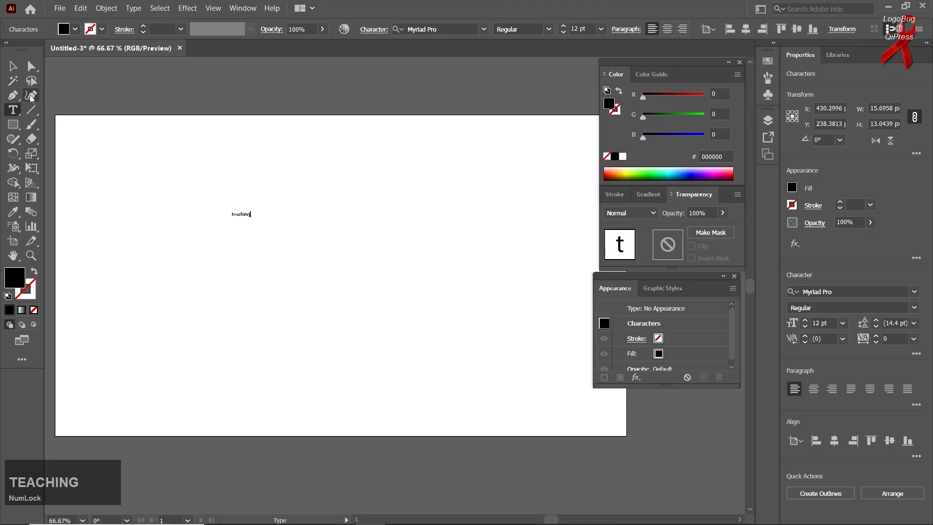
Enlarge the "teaching" text to about 793 px wide and move it near the middle of the artboard.
click(13, 66)
drag(251, 218, 330, 337)
click(329, 338)
drag(289, 228, 368, 267)
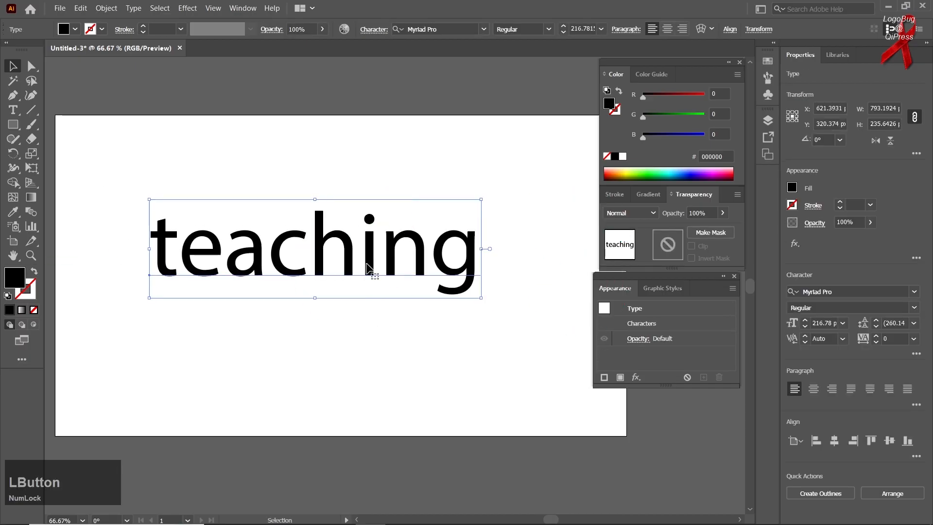
Misspell the word as "teachng" by removing its letter i, and leave the text deselected.
double_click(375, 266)
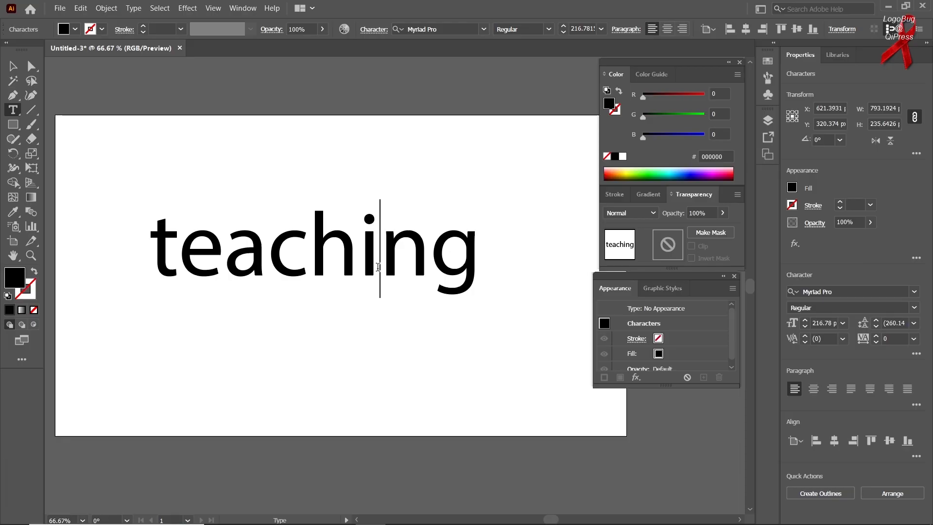
key(BackSpace)
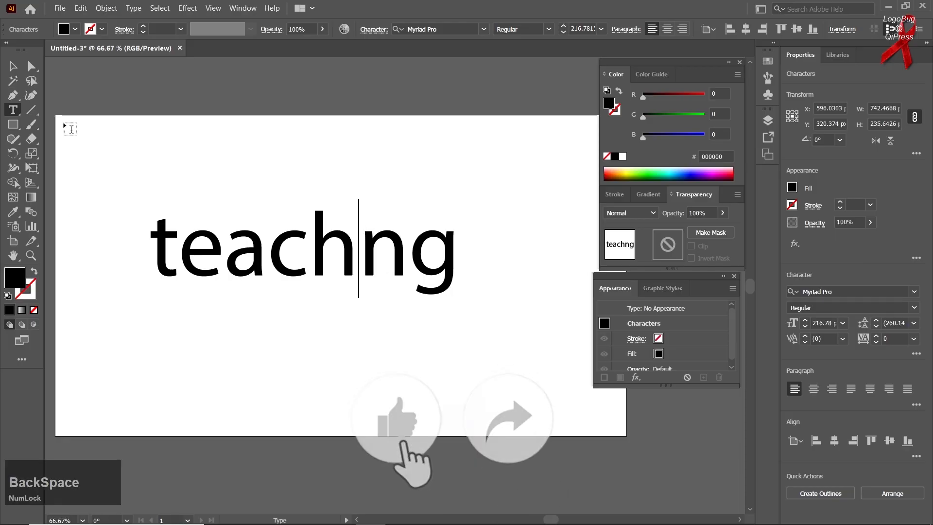
click(13, 66)
drag(196, 154, 308, 326)
click(266, 146)
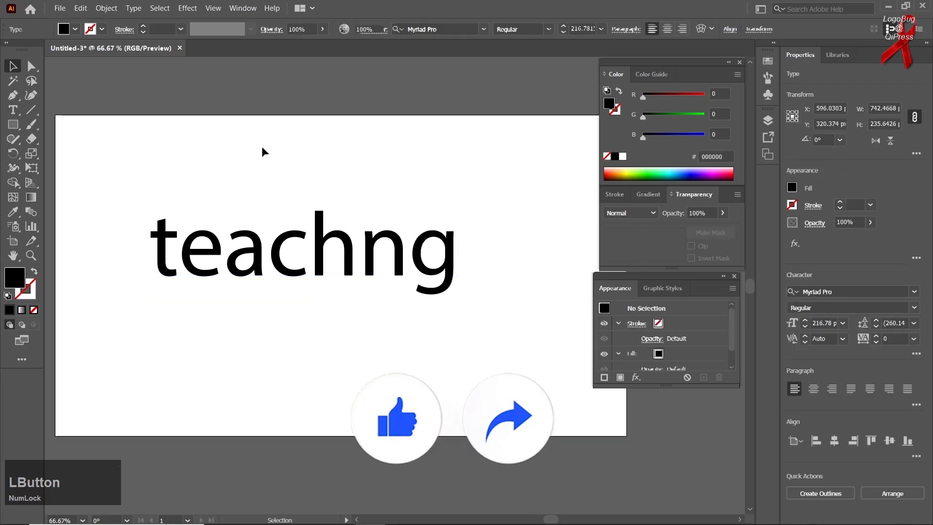
Turn on Auto Spell Check for the document.
click(80, 8)
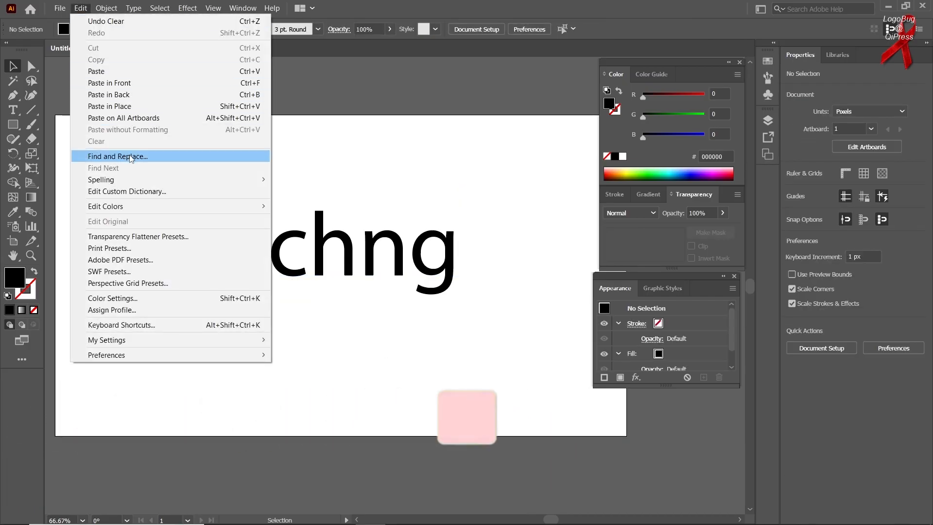
mouse_move(260, 179)
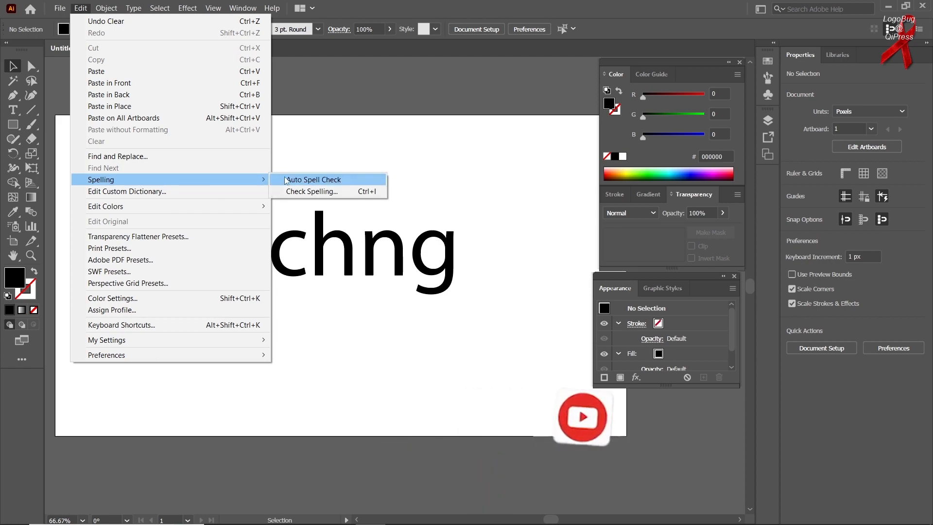
click(303, 182)
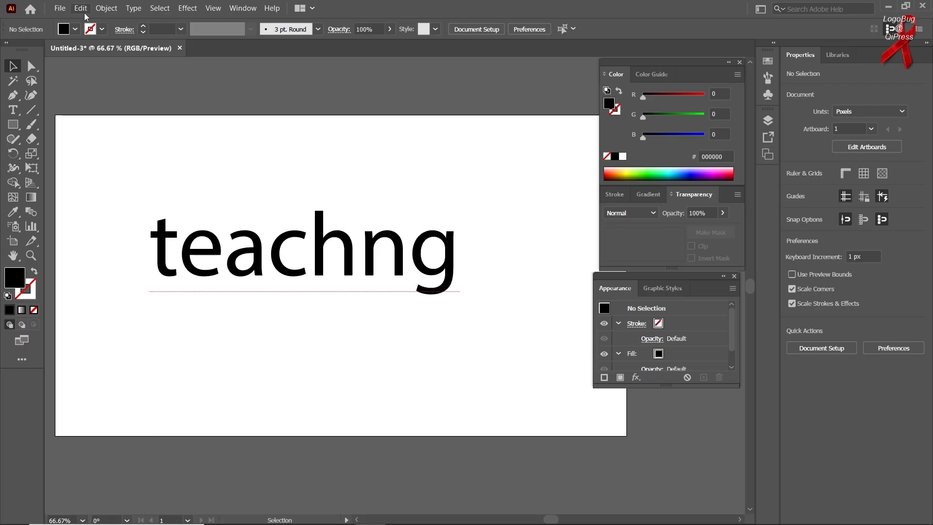
Run Check Spelling and change "teachng" to the suggestion "teaching", then finish the check and leave text editing.
click(70, 8)
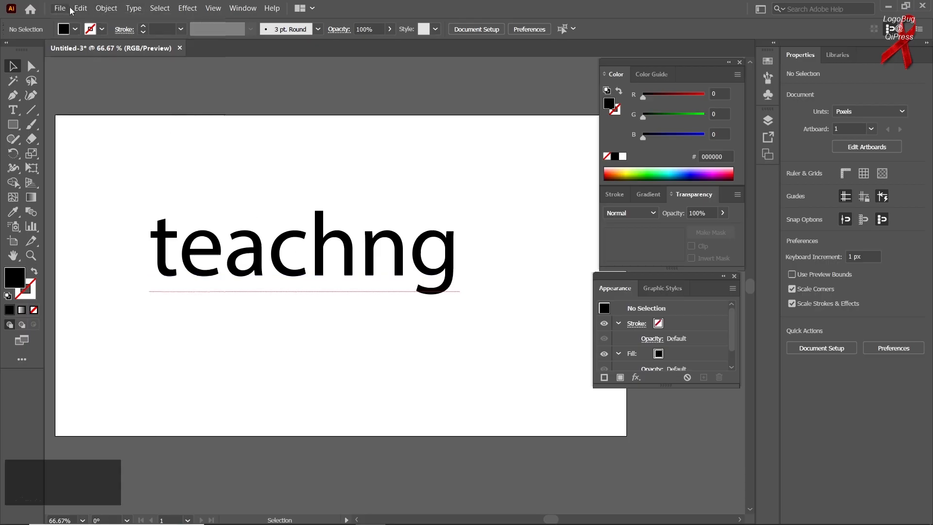
click(74, 8)
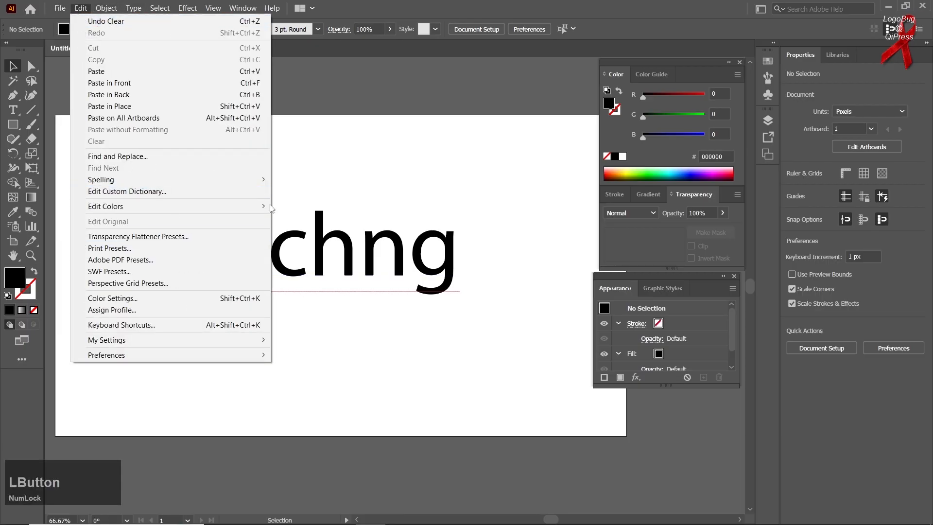
click(290, 194)
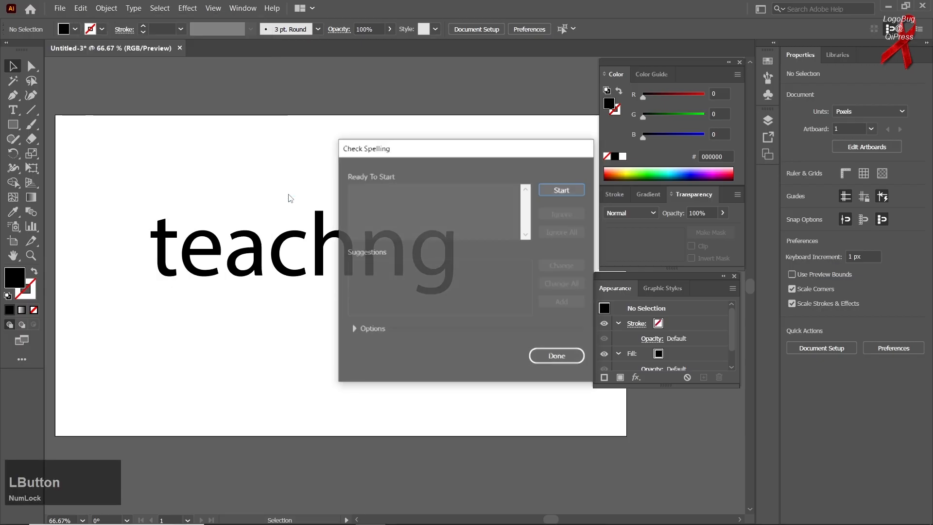
click(563, 190)
drag(406, 149, 568, 43)
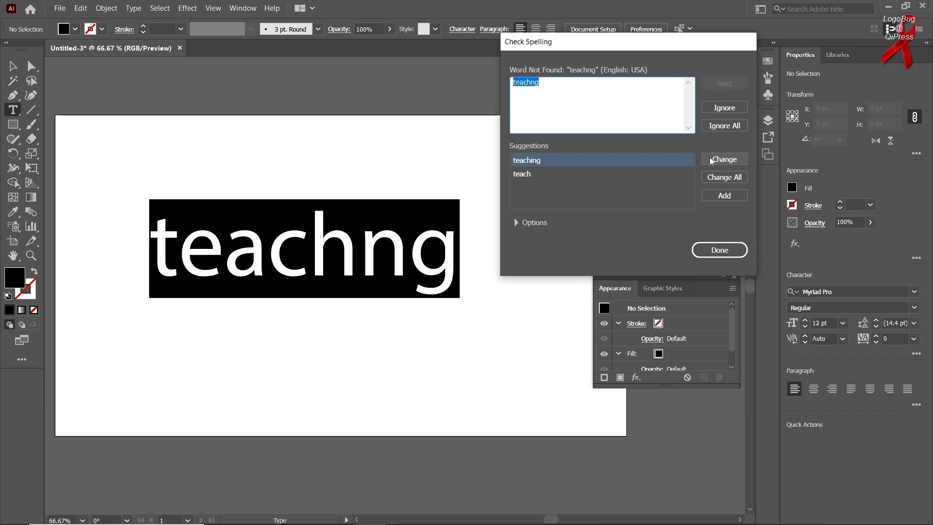
click(736, 159)
click(706, 251)
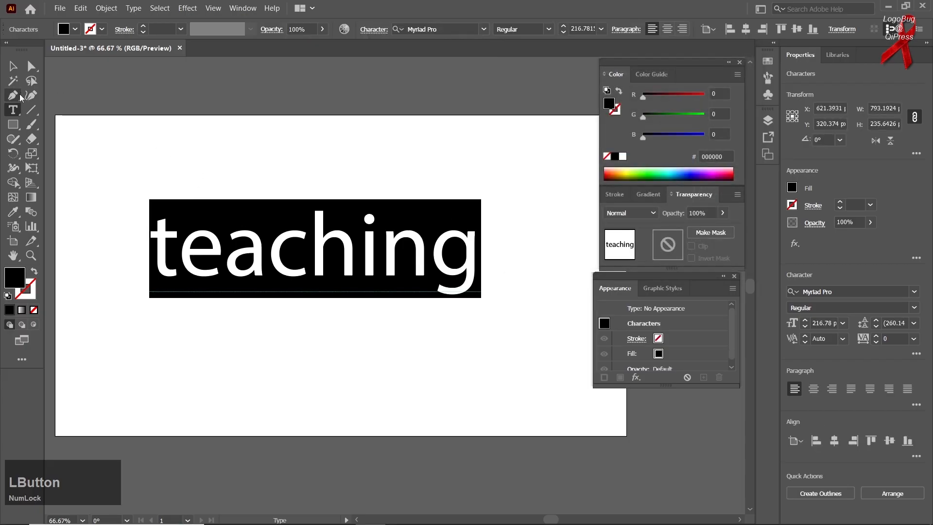
click(12, 65)
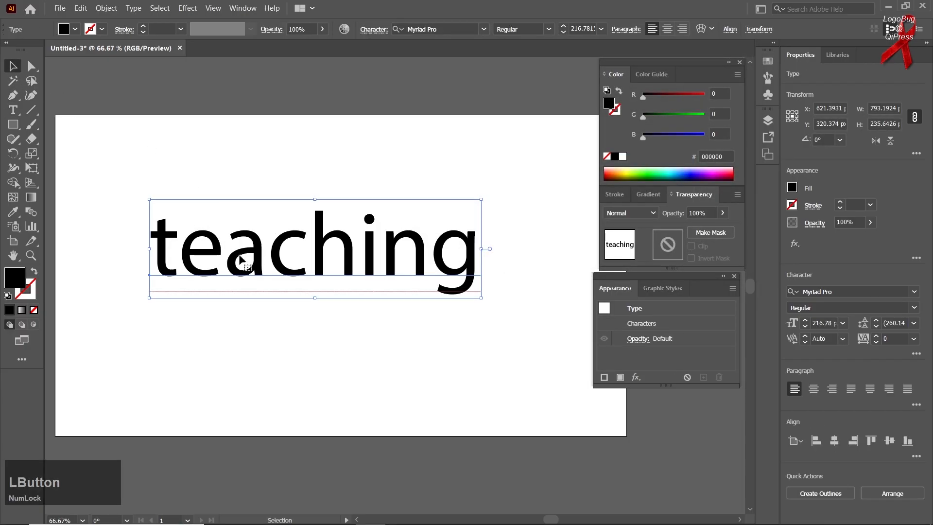
click(80, 8)
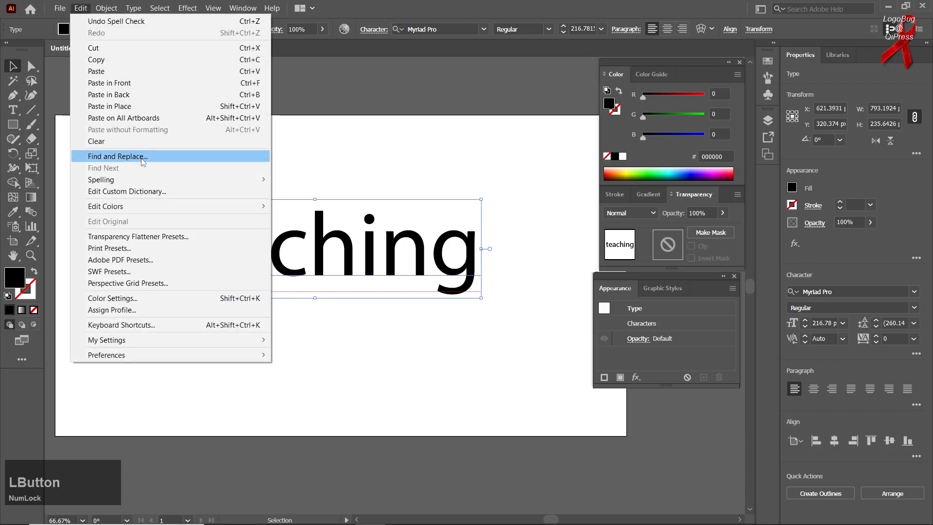
click(48, 82)
click(322, 171)
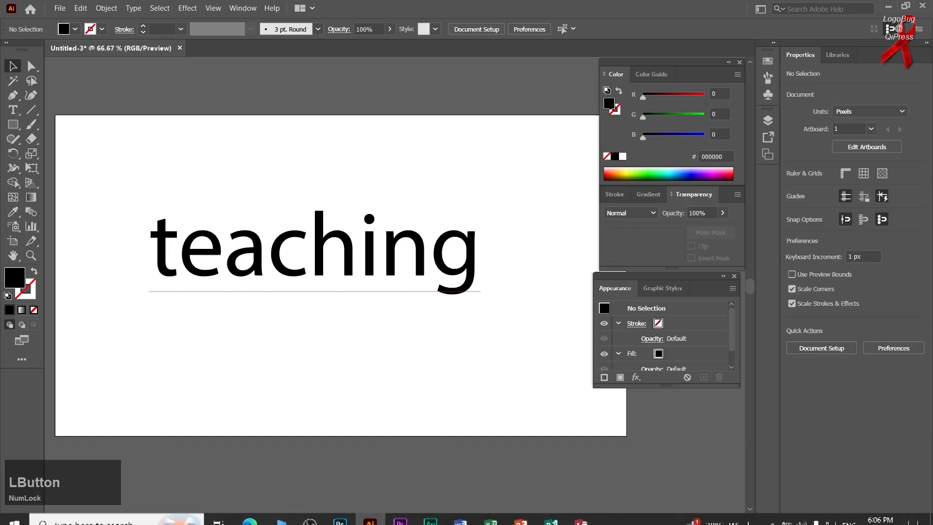
Switch to Word, create a blank document and dismiss the activation wizard.
click(461, 512)
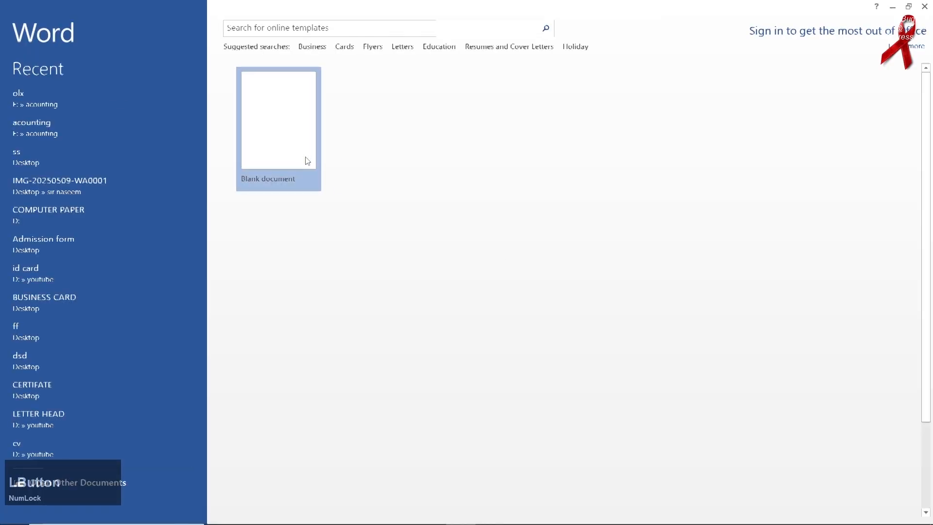
click(307, 161)
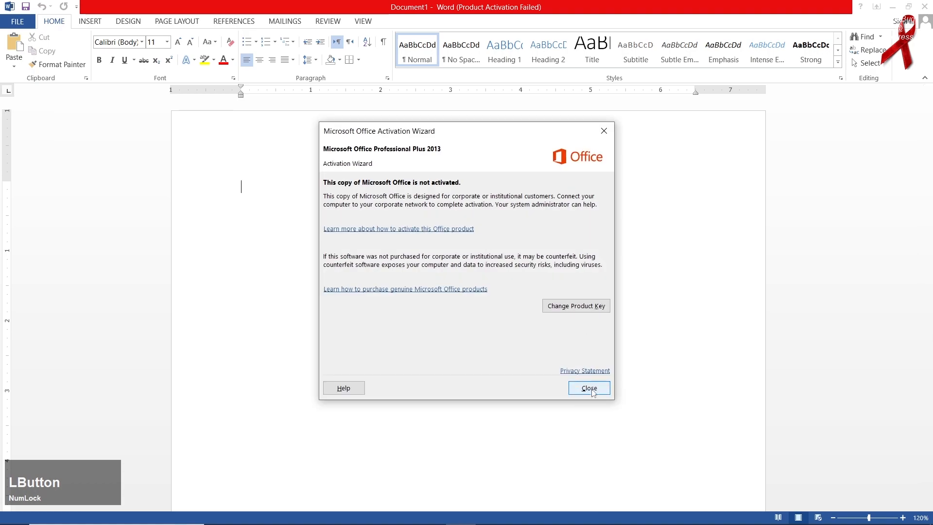
click(590, 388)
Generate sample paragraphs with =rand() and copy the document's entire text.
text(=rand*)
key(BackSpace)
text(())
key(Return)
key(ctrl+a)
key(ctrl+c)
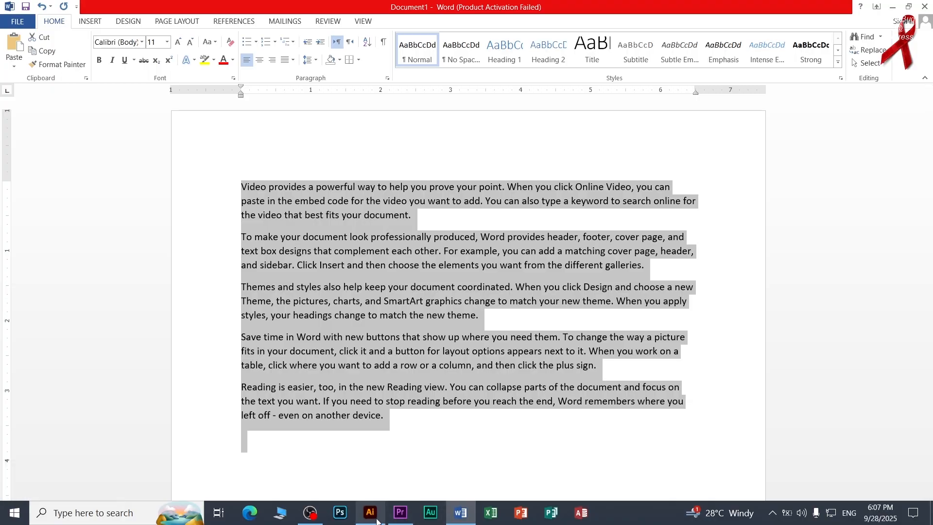
Switch back to Illustrator and delete the "teaching" text from the artboard.
click(377, 520)
click(247, 267)
key(Delete)
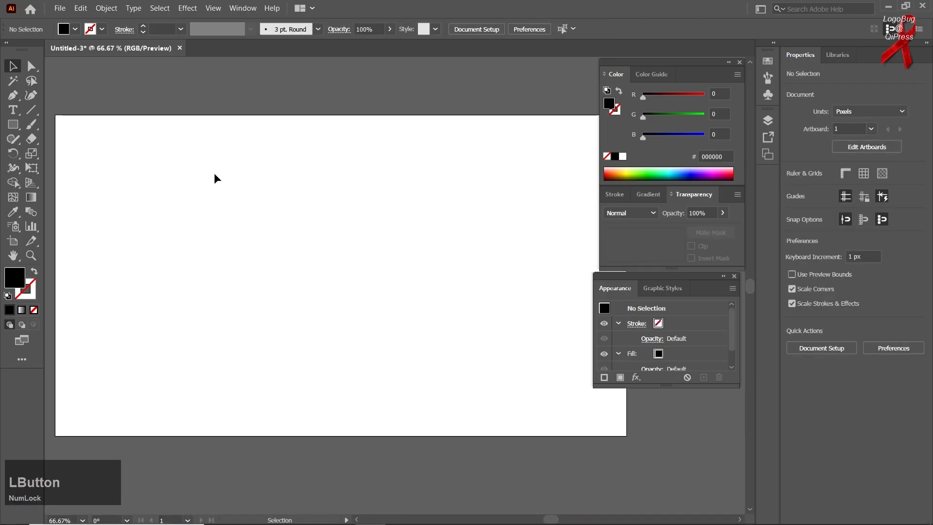
Paste the copied Word paragraphs onto the artboard and scale the text group up to about 821 × 491 px.
key(ctrl+v)
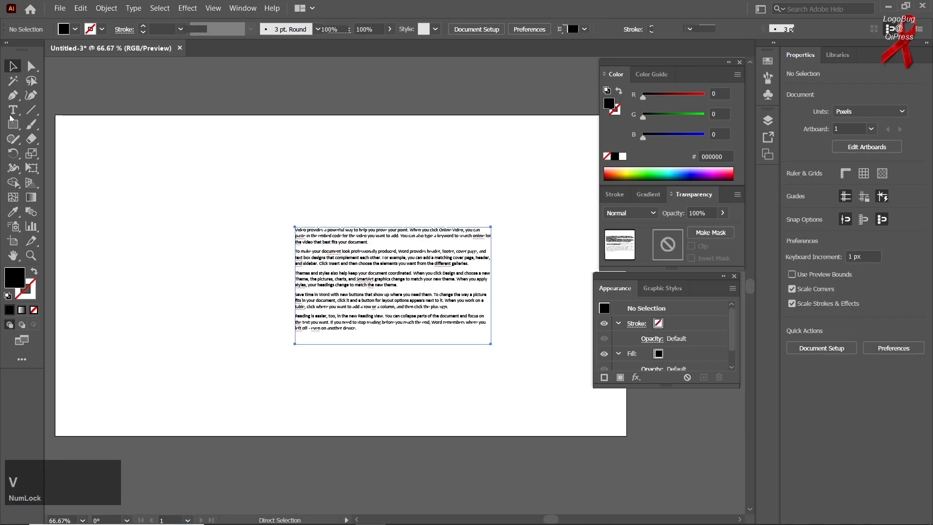
click(16, 68)
drag(491, 343, 540, 389)
drag(566, 435, 566, 435)
click(414, 297)
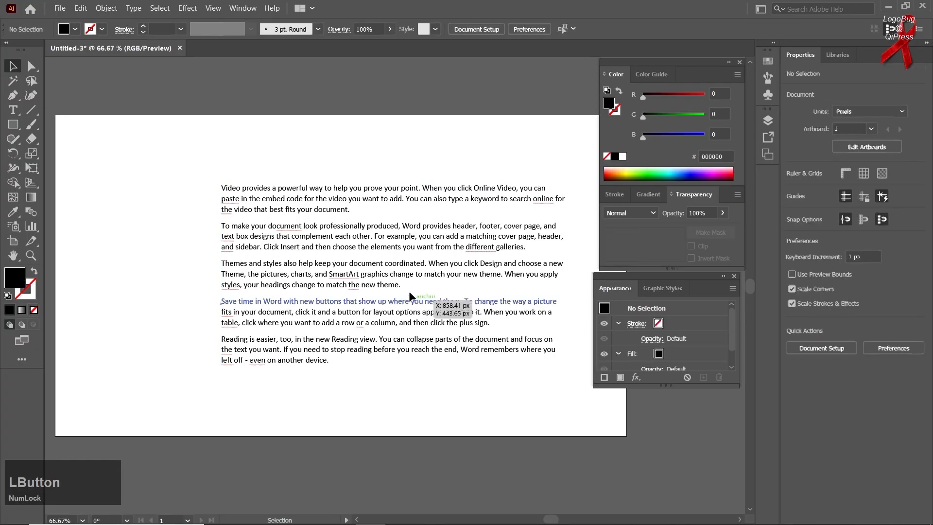
Move the text group to the artboard's upper-left corner and enlarge it until it nearly fills the artboard, then deselect it.
drag(395, 188, 240, 136)
drag(425, 331, 583, 419)
click(92, 75)
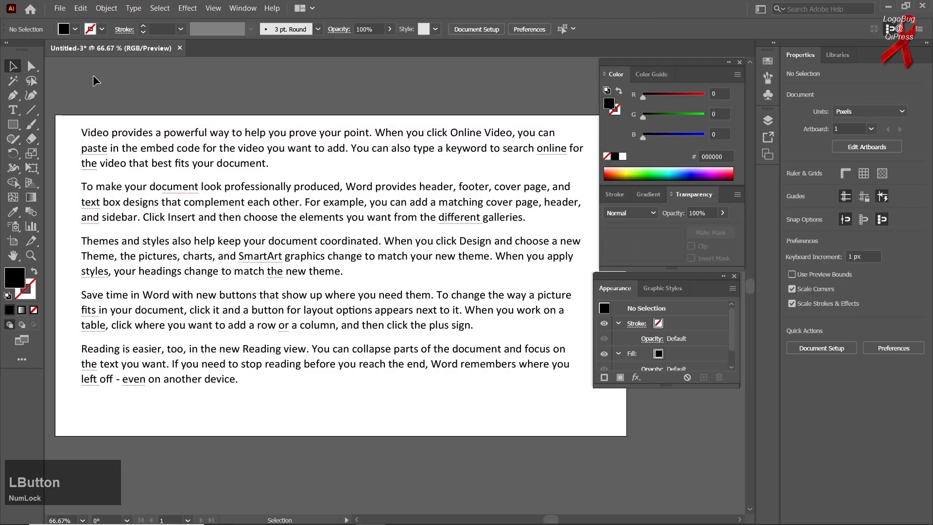
Open Find and Replace, search the text for "and", and step through several occurrences with the dialog moved clear of the match.
click(81, 8)
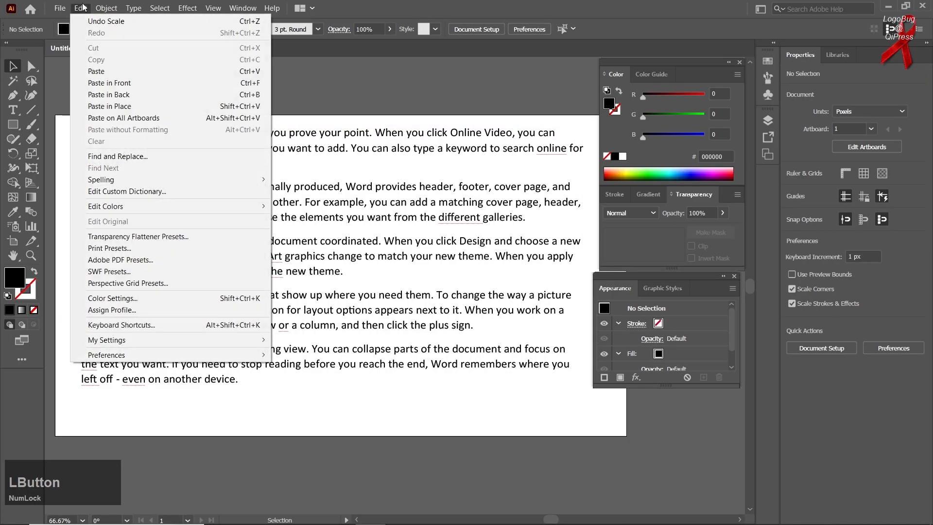
click(156, 162)
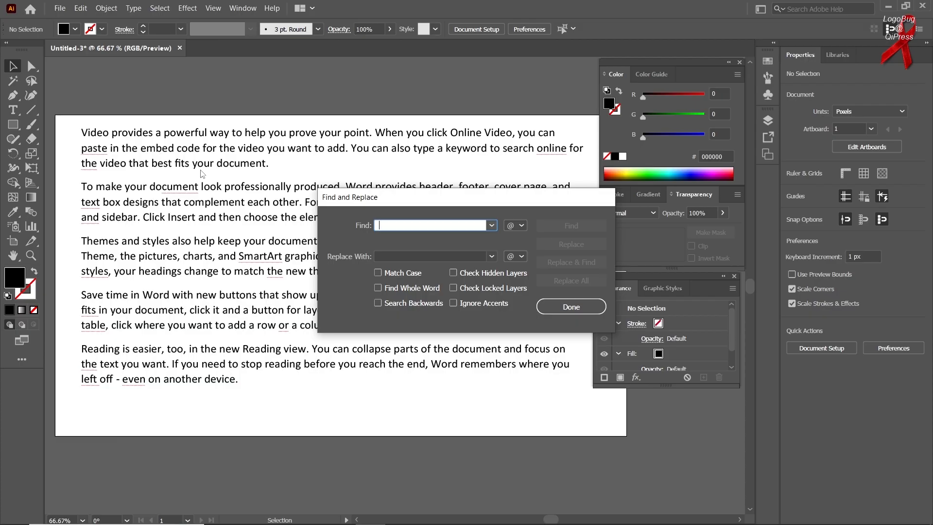
text(and)
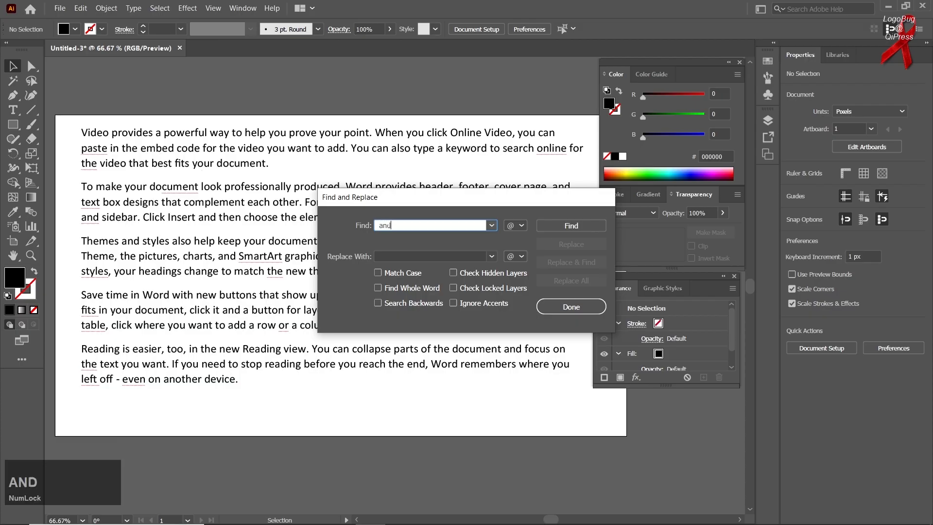
click(538, 224)
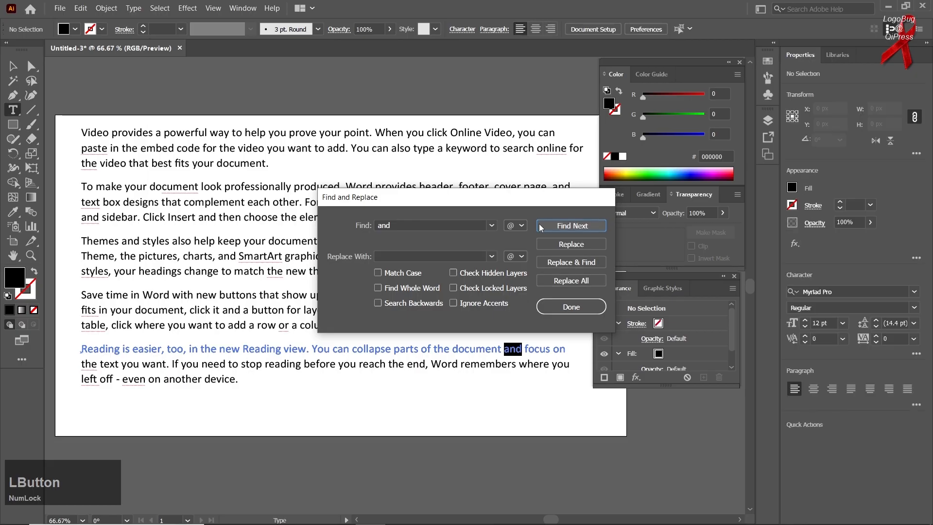
drag(460, 196, 444, 174)
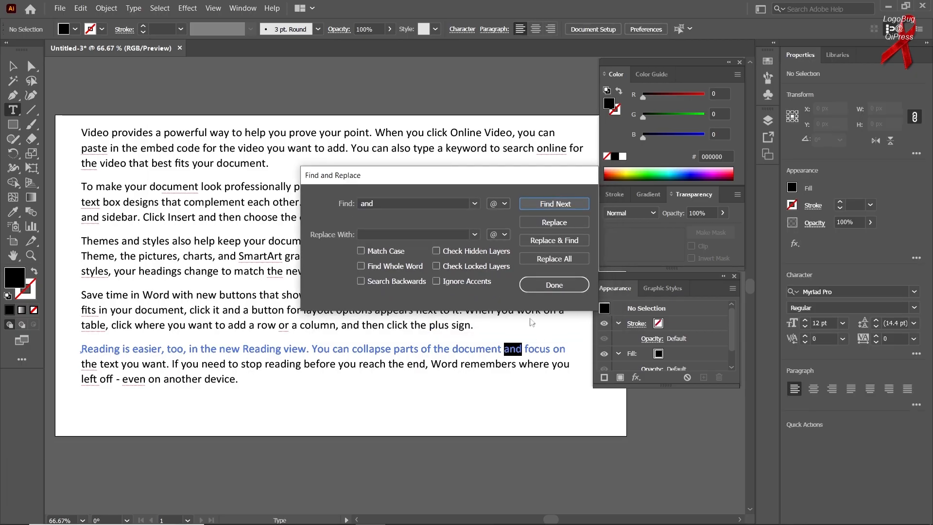
click(537, 203)
click(538, 204)
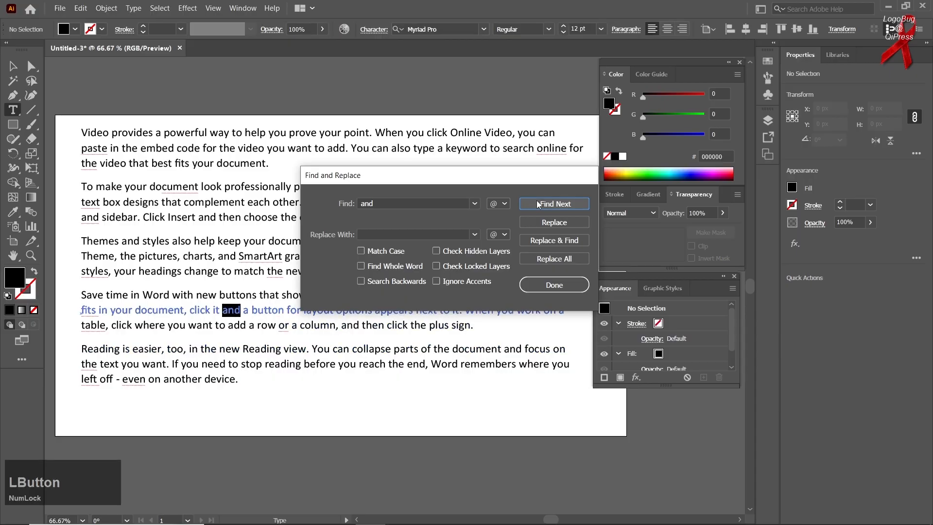
click(538, 203)
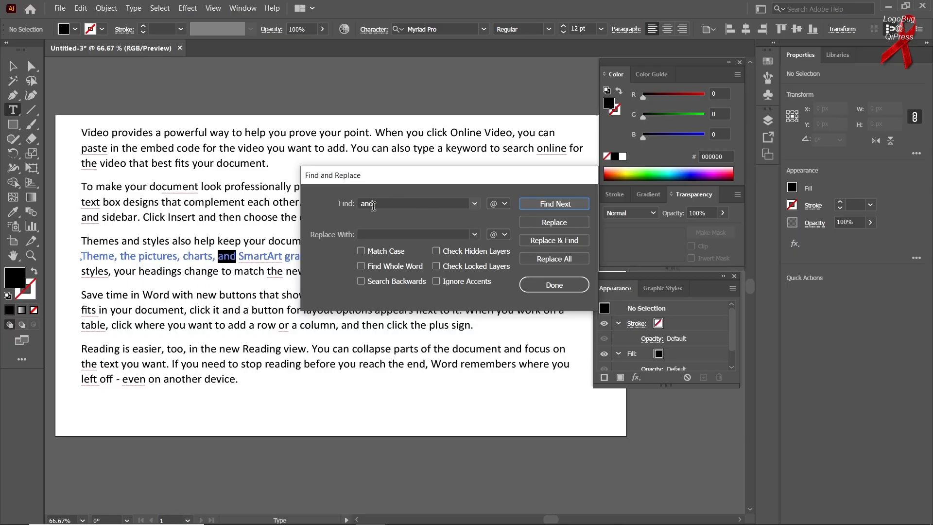
Replace all occurrences of "and" with "computer" and dismiss the resulting message.
click(414, 234)
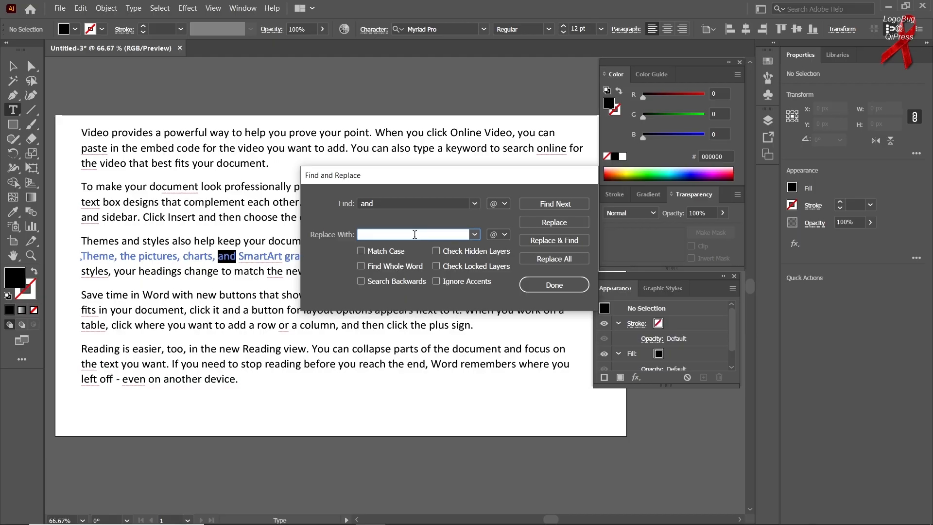
text(computer)
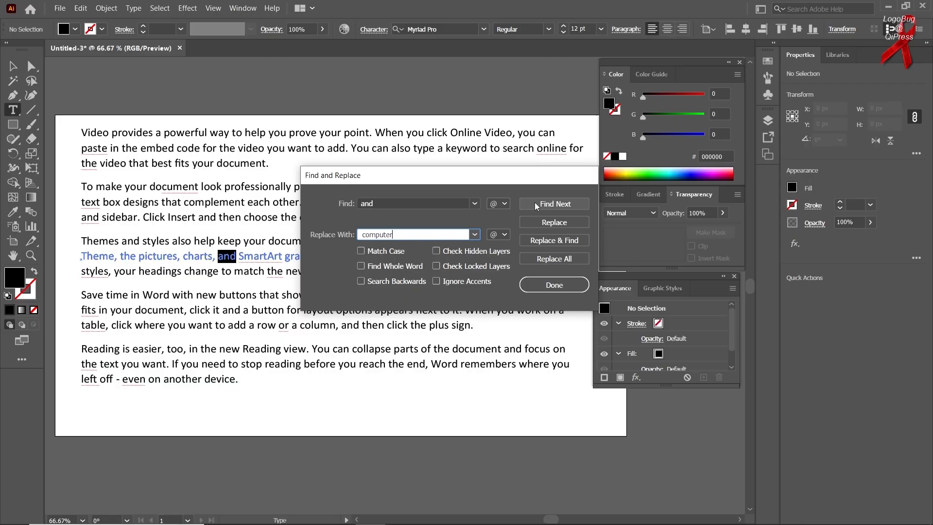
click(548, 257)
click(507, 265)
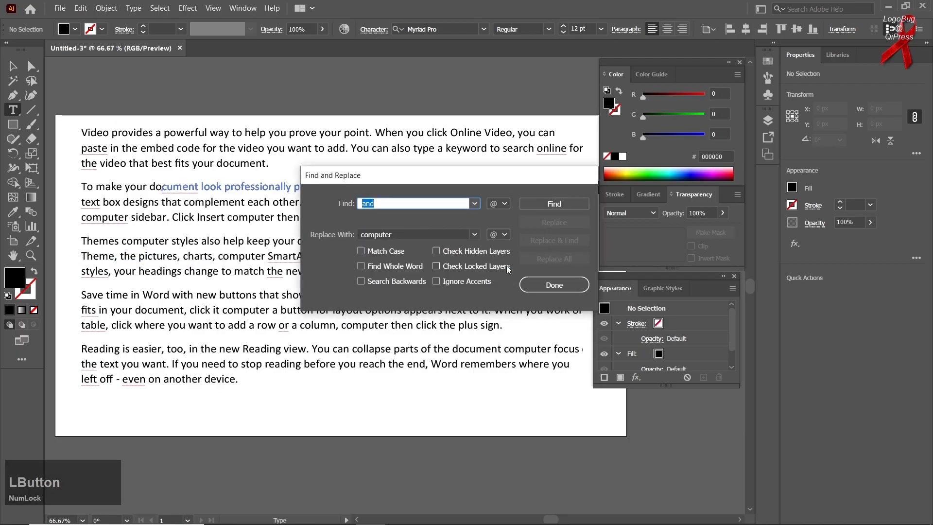
Search again for any remaining "and" and close Find and Replace.
click(550, 203)
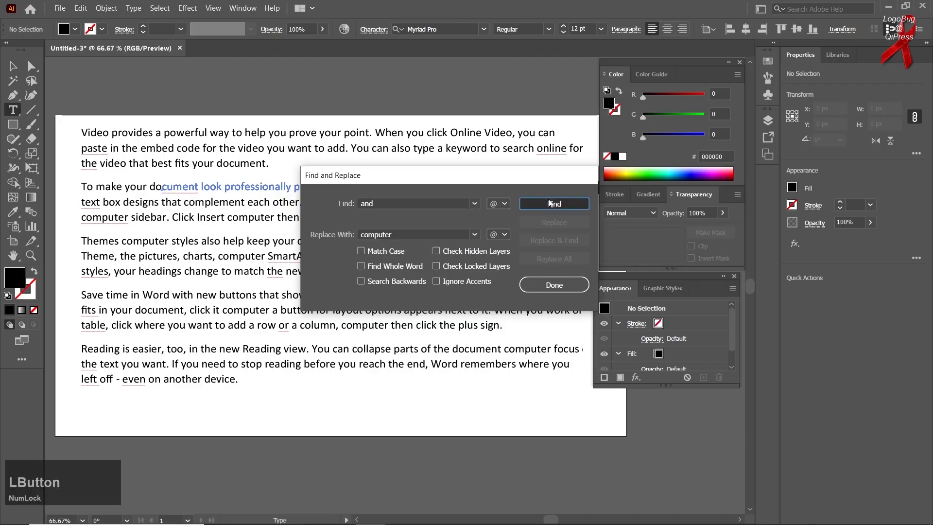
click(478, 265)
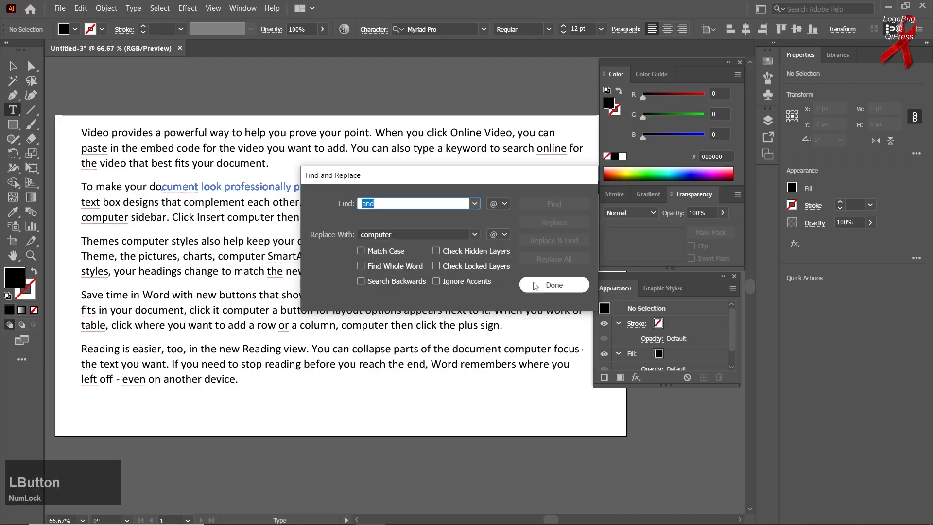
click(554, 285)
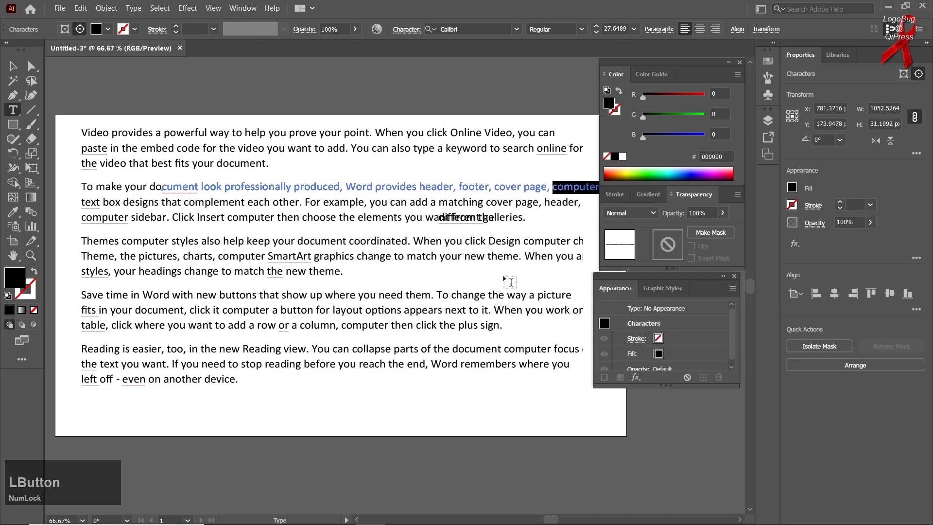
Undo the replacement and the last enlargement, then scale the text group to about 1172 × 713 px.
key(ctrl)
key(ctrl+z)
key(ctrl+z)
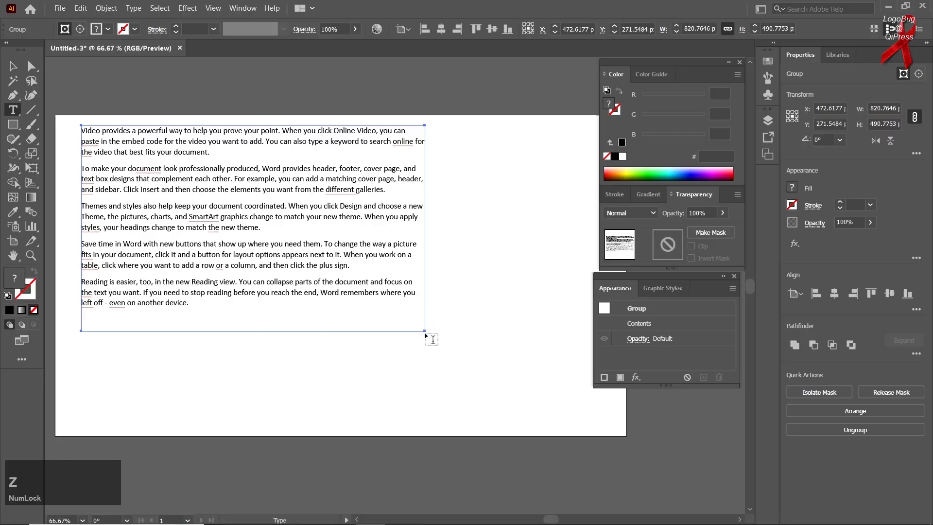
click(14, 69)
drag(425, 329, 572, 423)
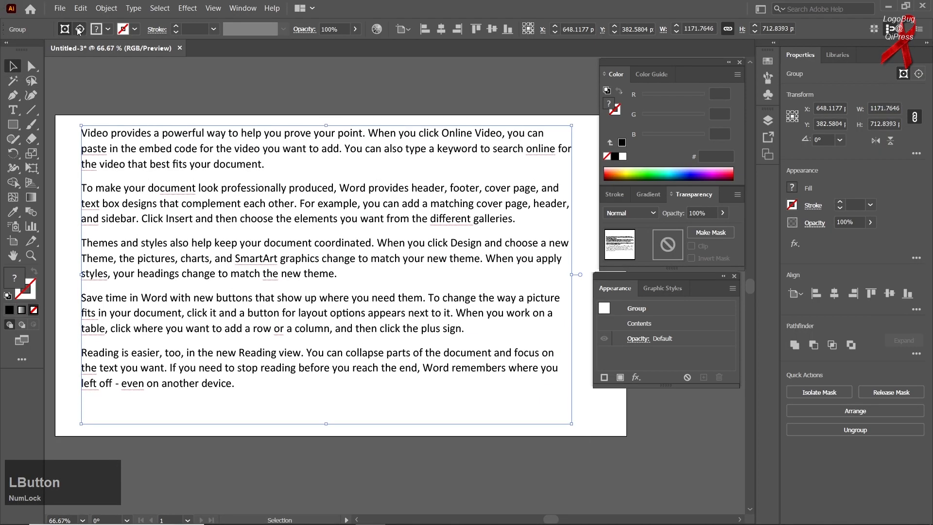
Reopen Find and Replace, clear the replacement text, find an occurrence of "and", and close the dialog.
click(80, 8)
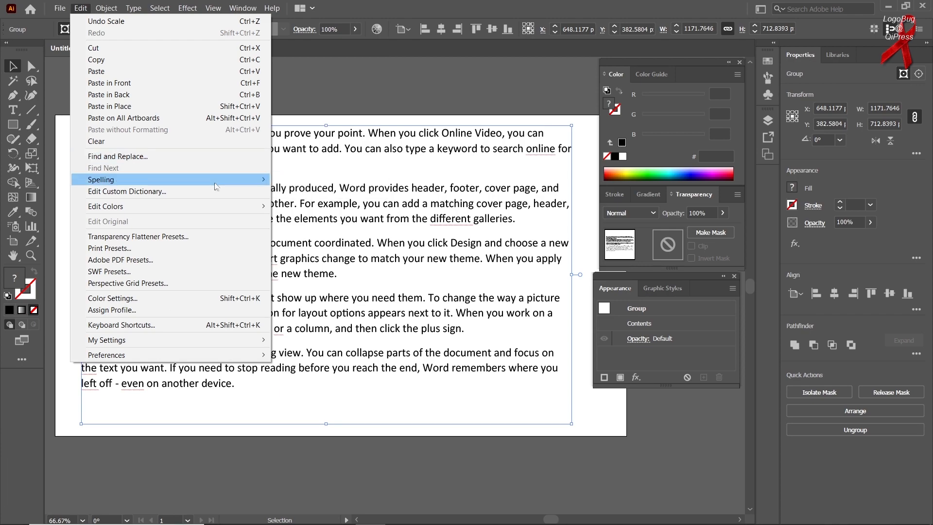
click(205, 161)
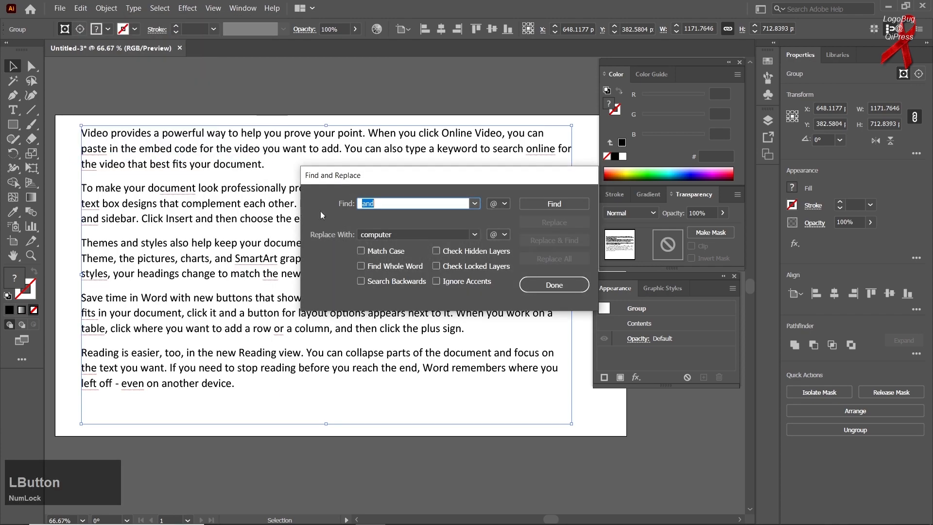
double_click(401, 235)
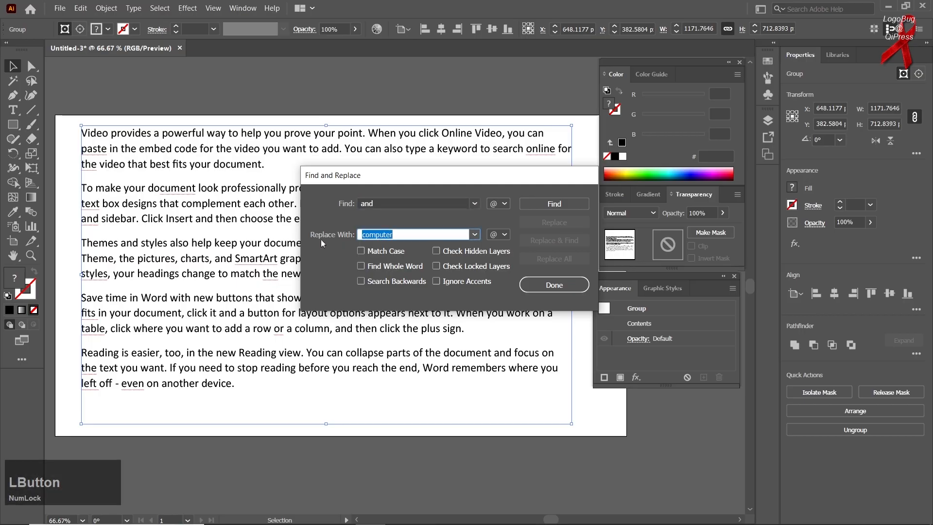
key(BackSpace)
click(539, 204)
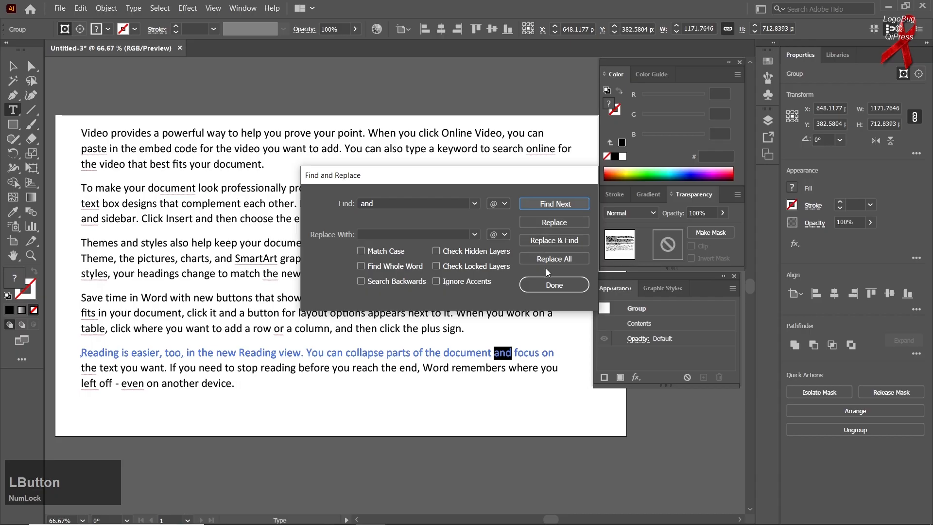
click(554, 284)
Step through three further occurrences of "and" with the Find Next command, keeping the dialog closed.
click(80, 8)
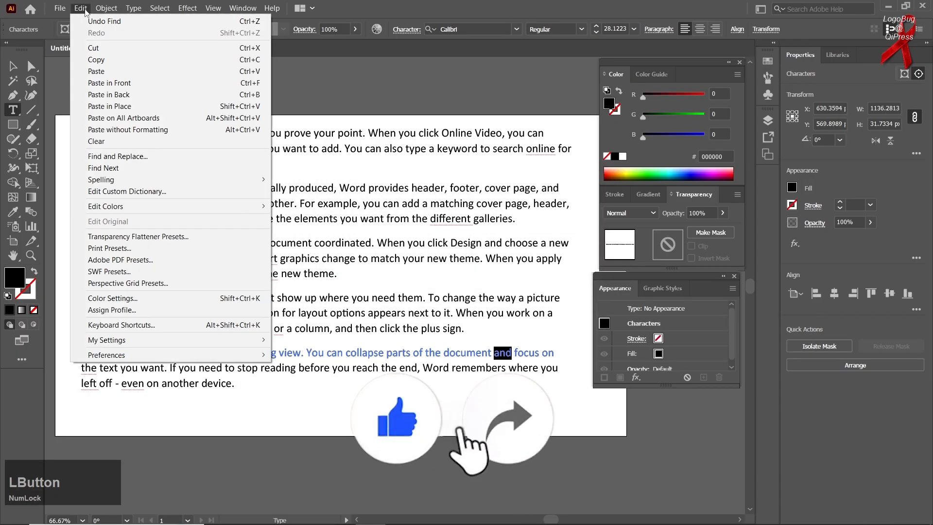
click(136, 168)
click(81, 8)
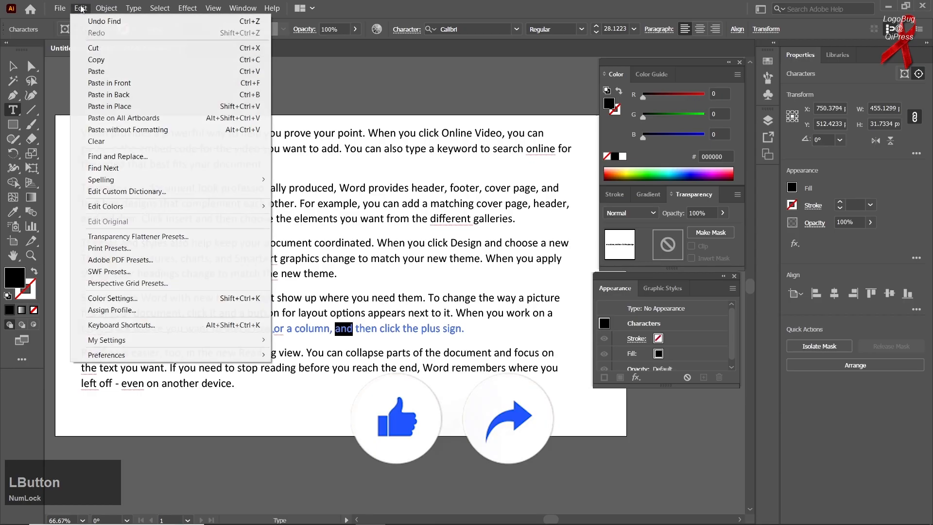
click(118, 168)
click(80, 8)
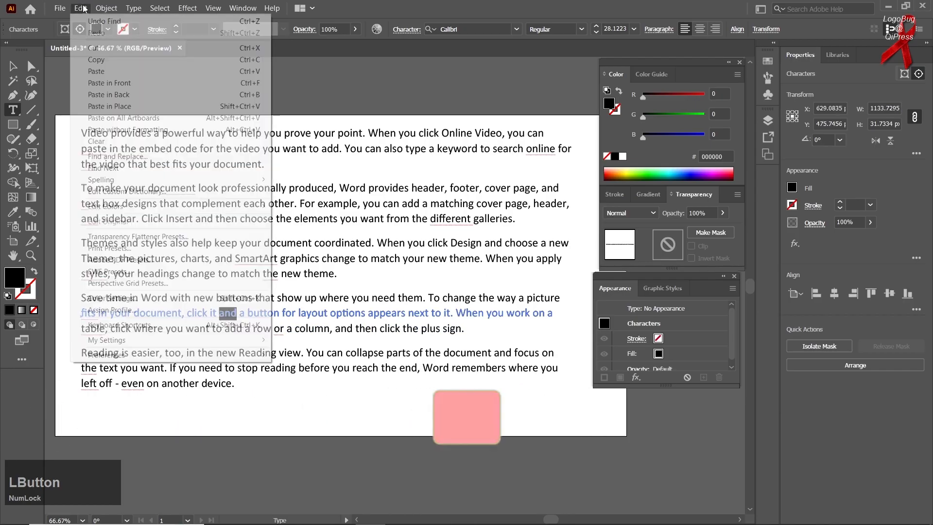
click(121, 168)
Reopen Find and Replace, search for "and" with Match Case enabled, then disable Match Case.
click(81, 8)
click(118, 156)
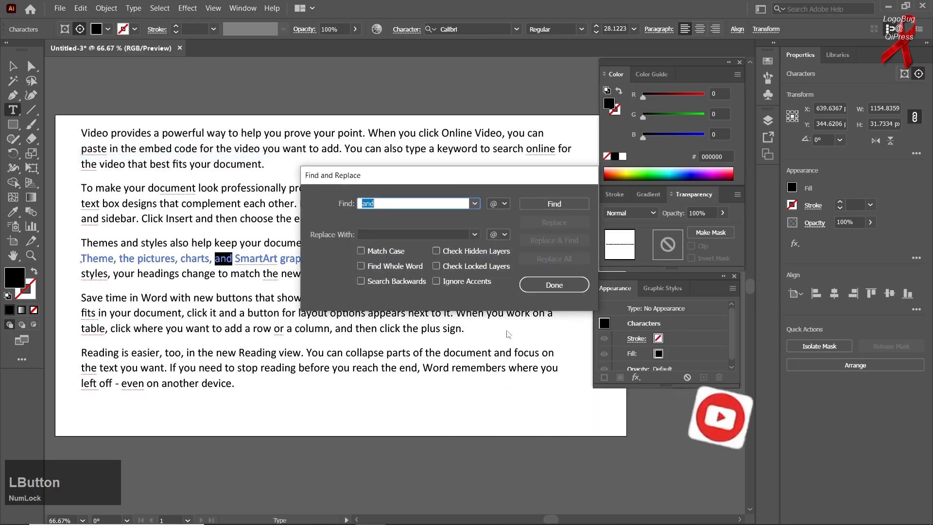
click(377, 253)
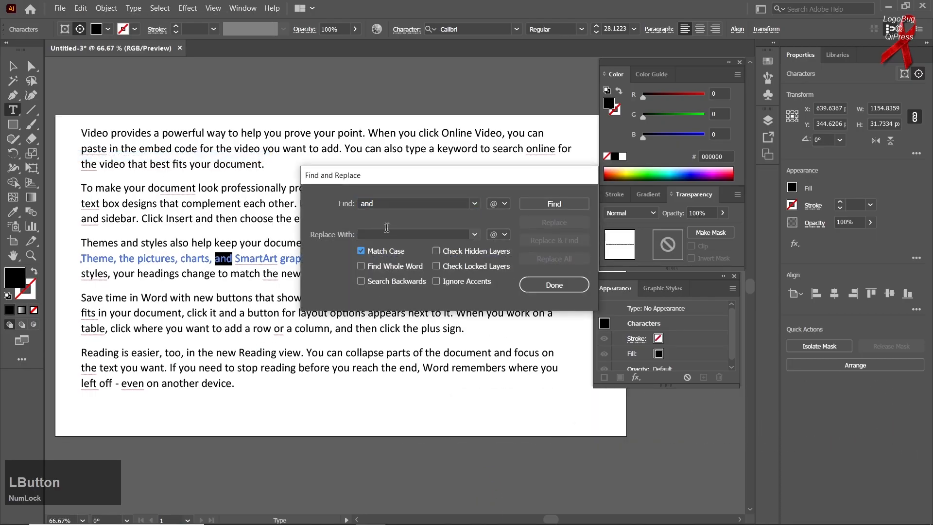
click(523, 206)
click(523, 208)
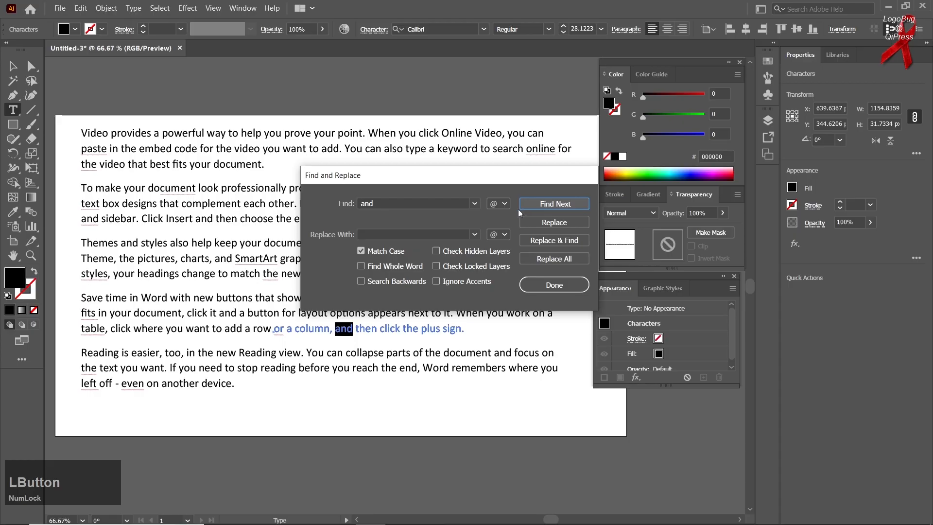
click(393, 251)
Set the replacement to the special symbol Caret Character and find the next "and".
click(505, 234)
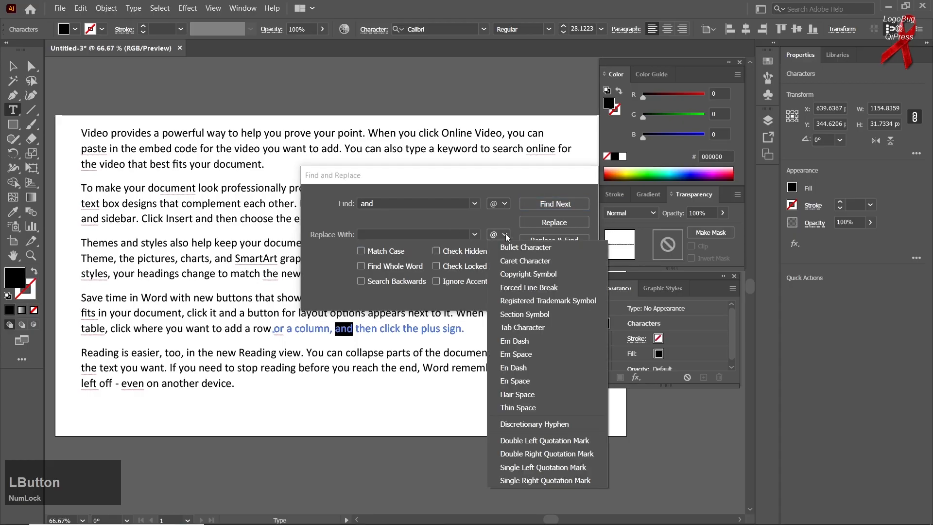
click(506, 233)
click(506, 234)
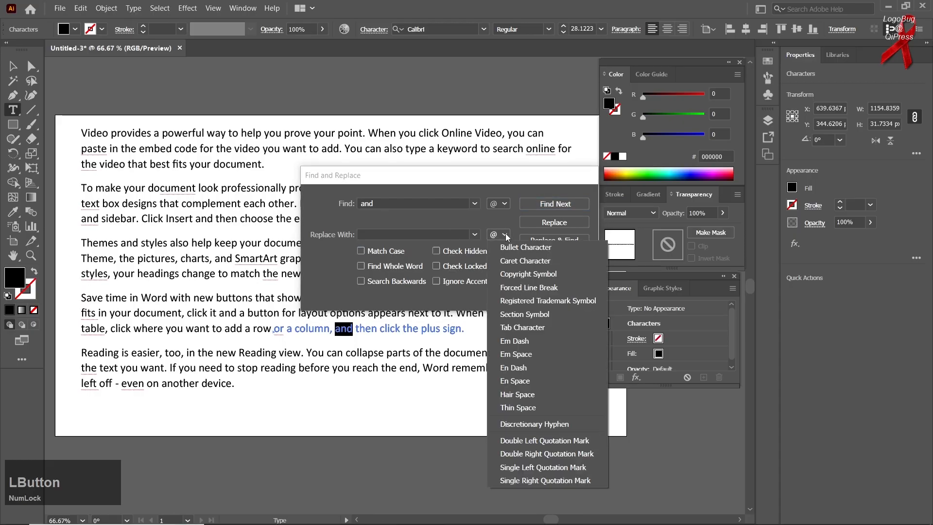
click(517, 266)
click(534, 208)
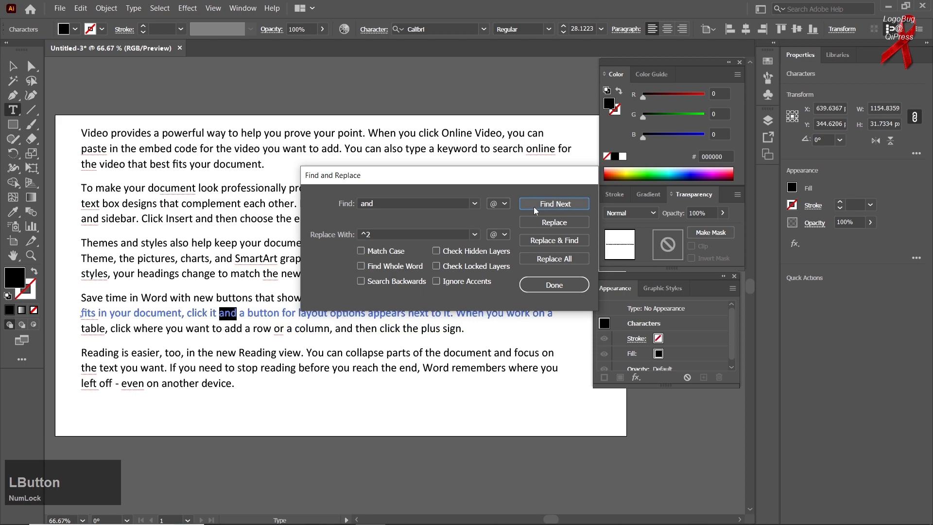
Set the replacement to Bullet Character, replace two occurrences of "and" one at a time, then replace all the rest.
click(496, 237)
click(516, 247)
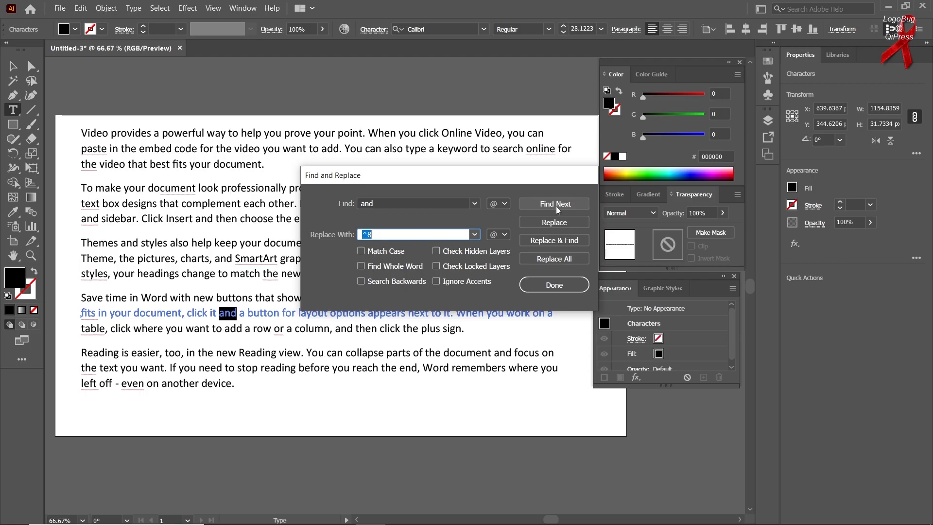
click(550, 240)
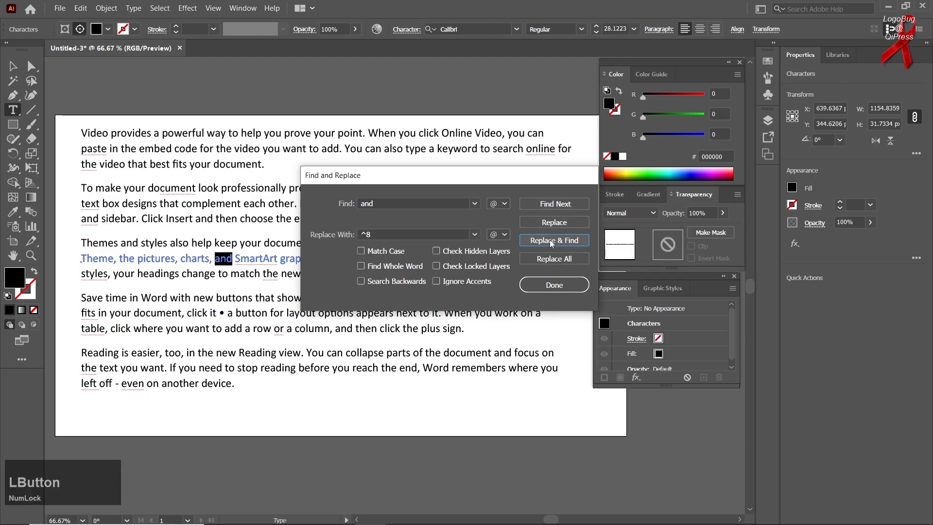
click(550, 240)
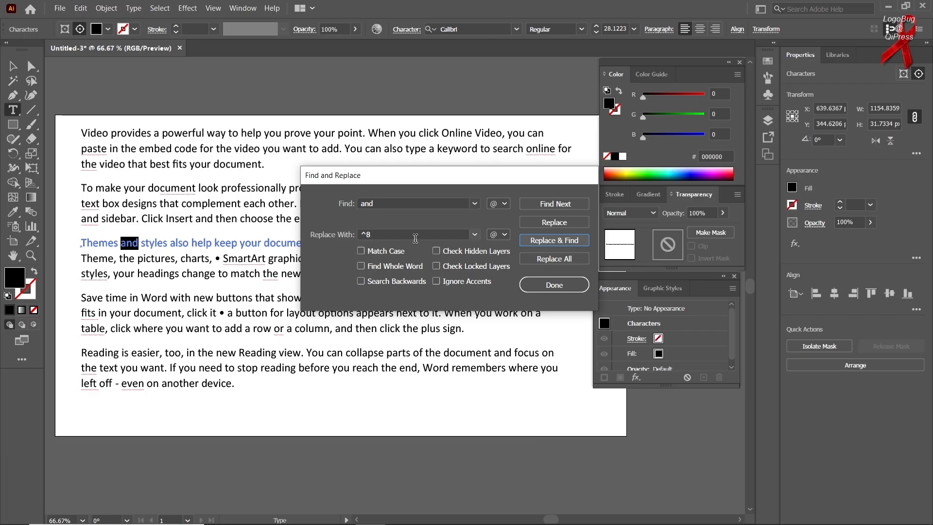
click(532, 258)
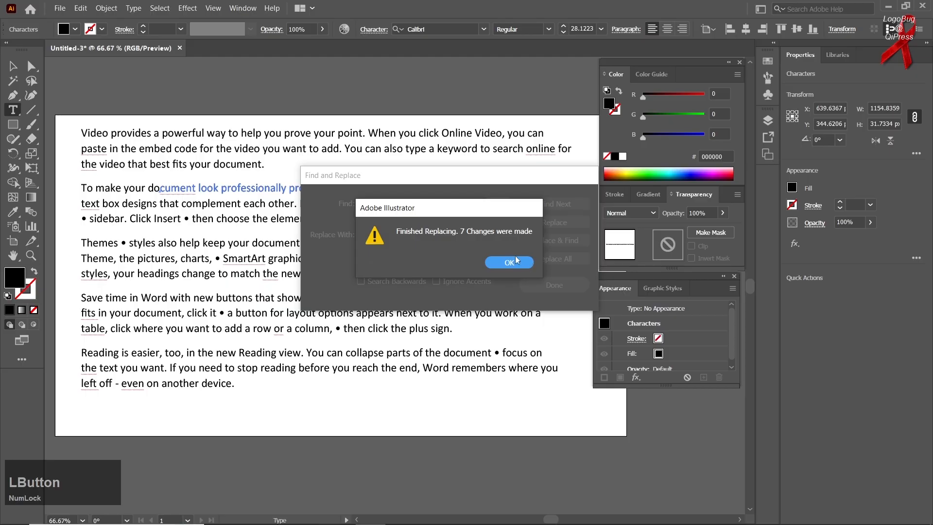
Acknowledge the finished replacement, enable Ignore Accents in Find and Replace, and close the dialog.
click(509, 262)
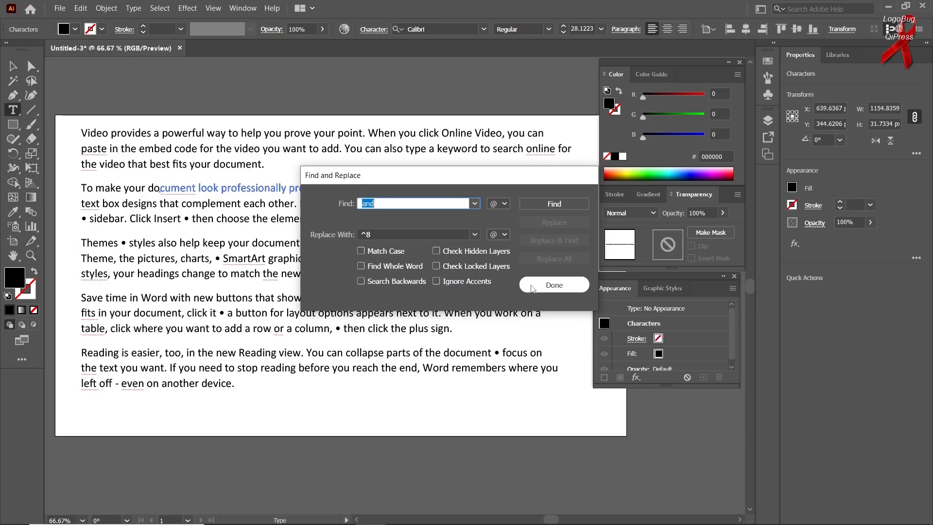
click(452, 281)
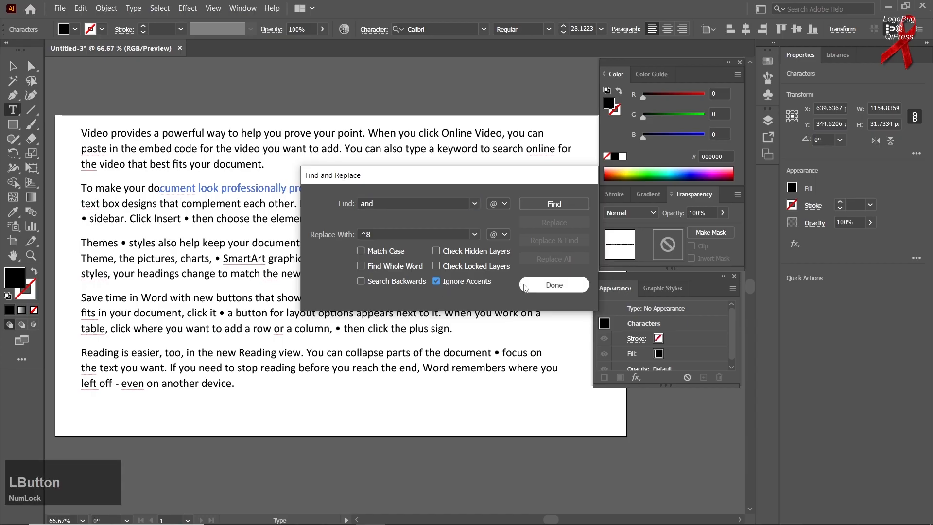
click(532, 284)
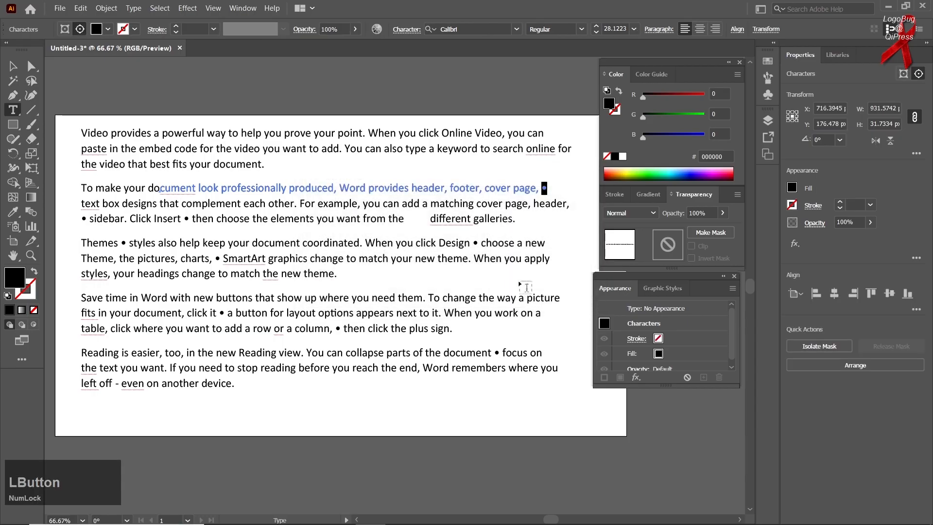
View the Recolor Artwork settings and advanced options for the selected text line, cancel without recoloring, and deselect the text.
click(86, 8)
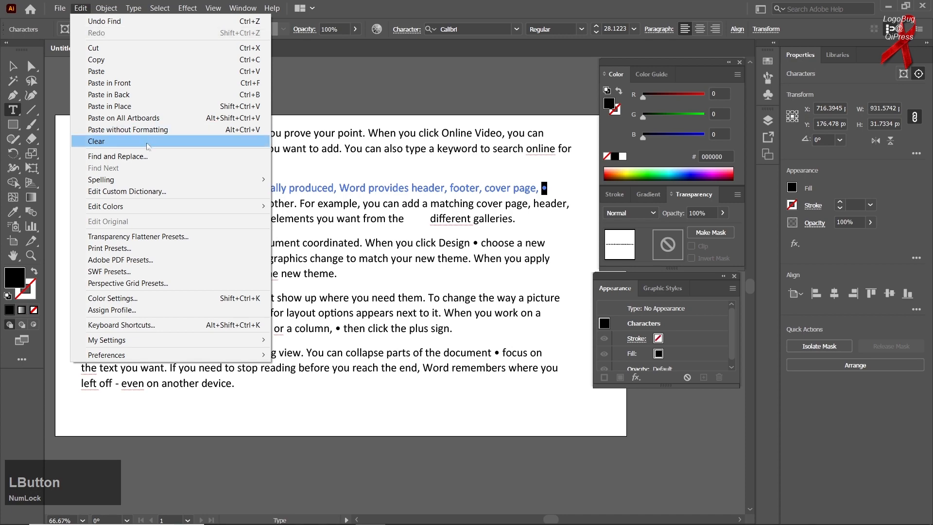
drag(409, 244, 426, 270)
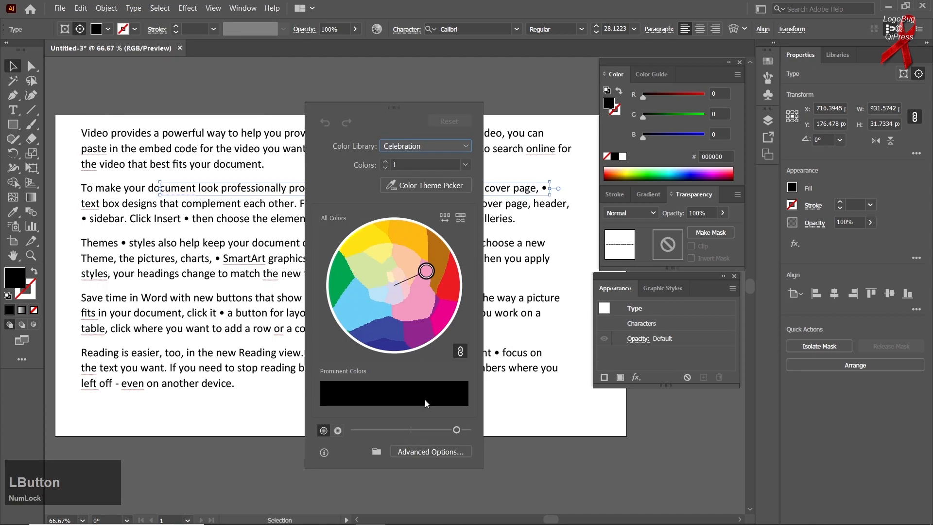
click(435, 451)
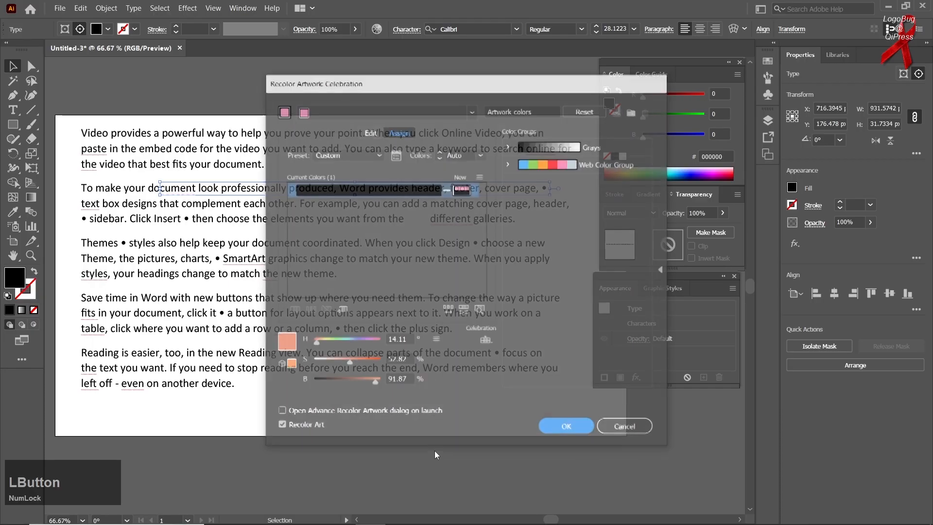
click(625, 428)
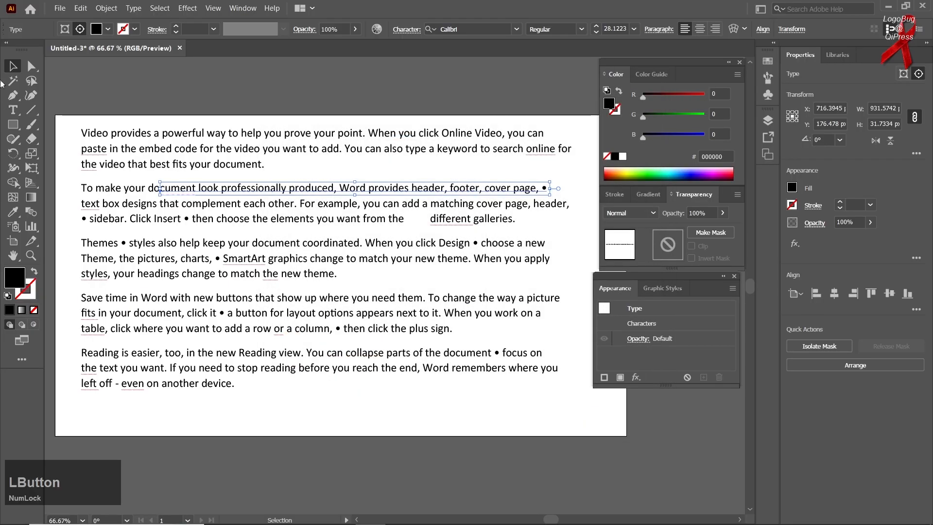
click(155, 227)
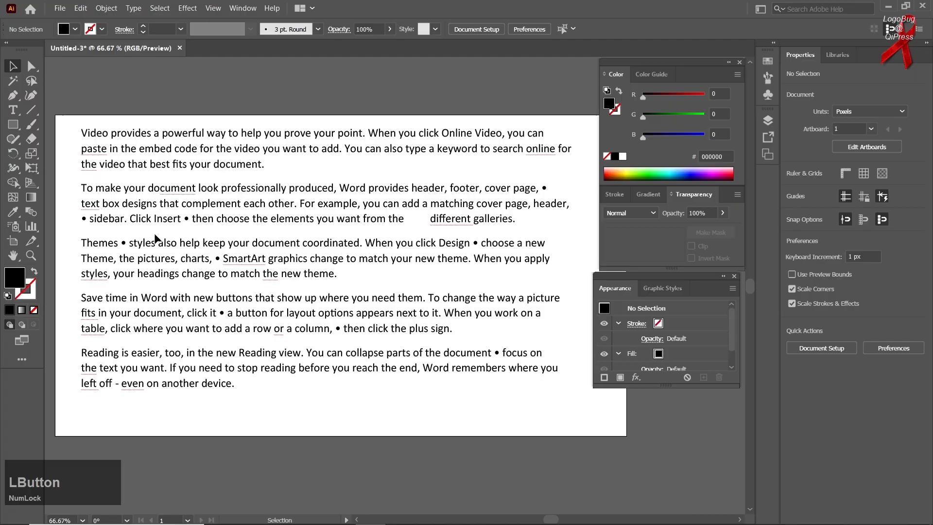